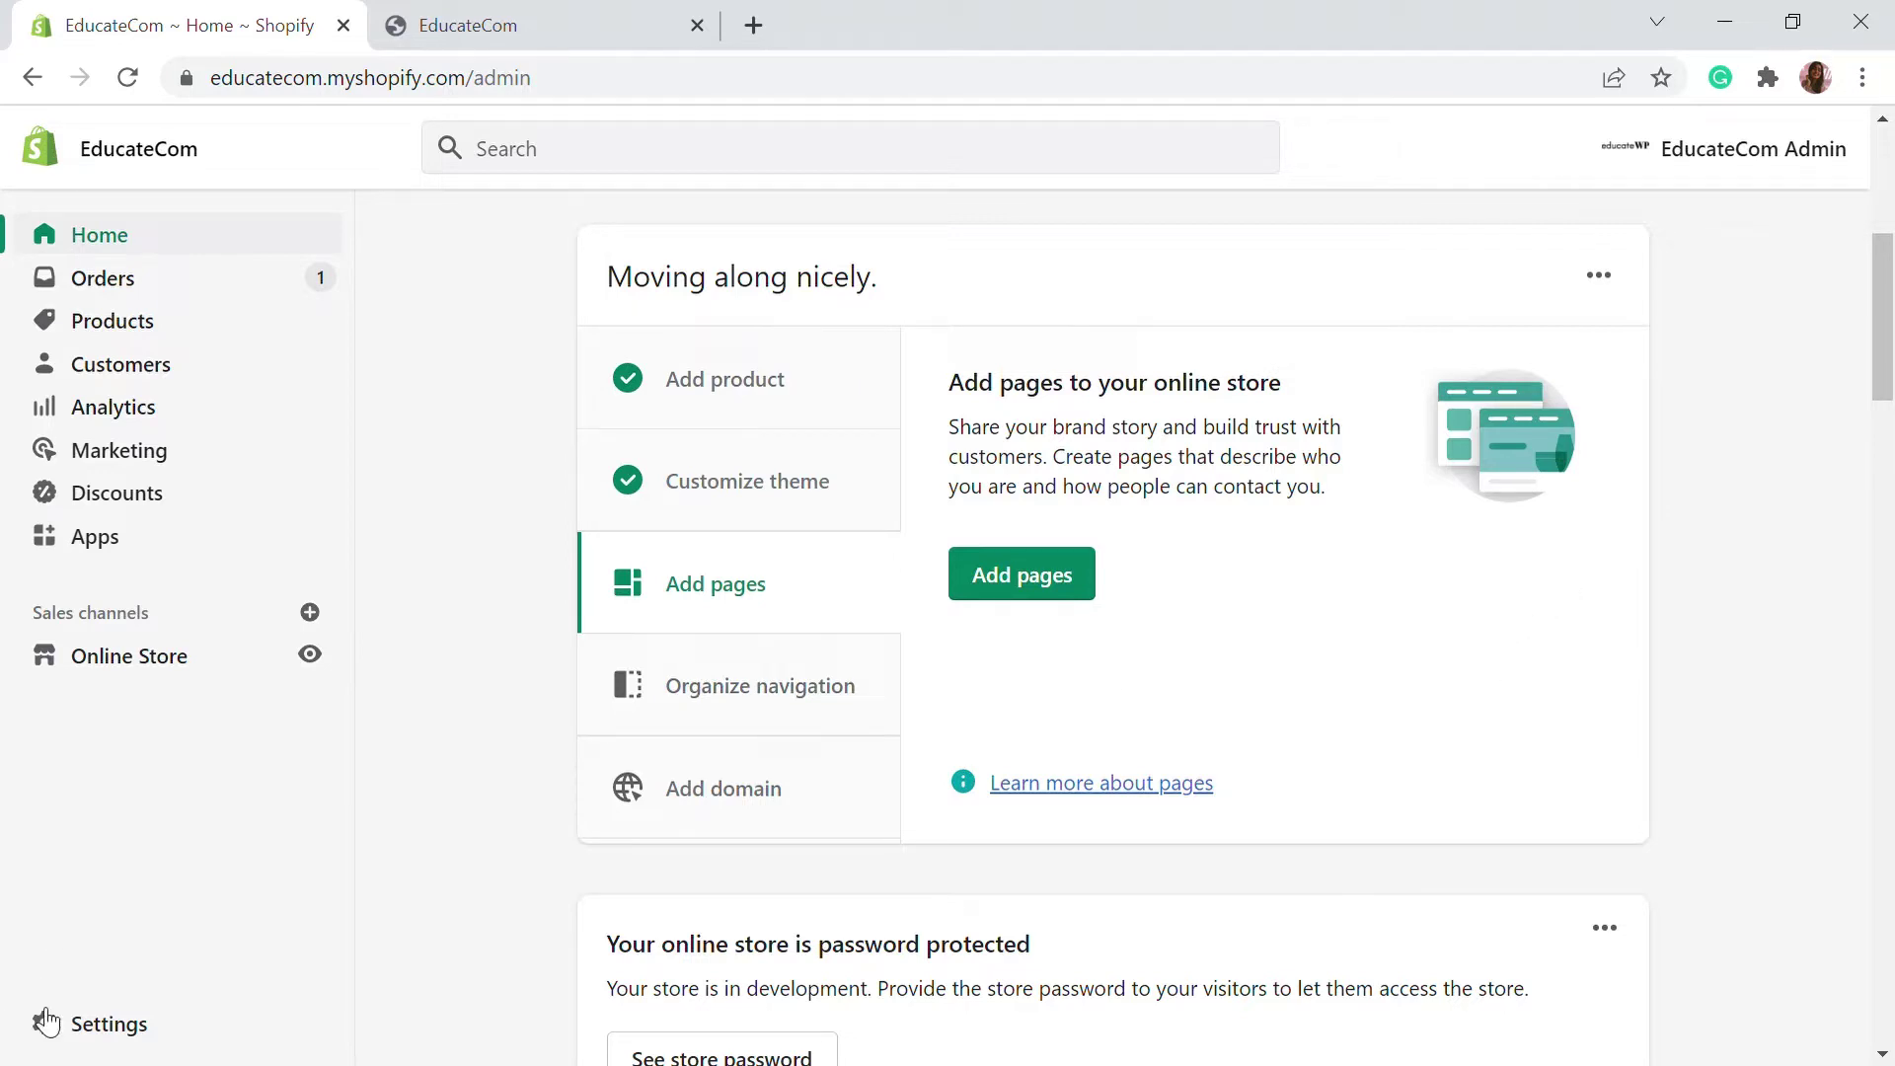
Set customer accounts to 'Accounts are optional' in the checkout settings
{"action": "left_click", "coordinate": [53, 1042]}
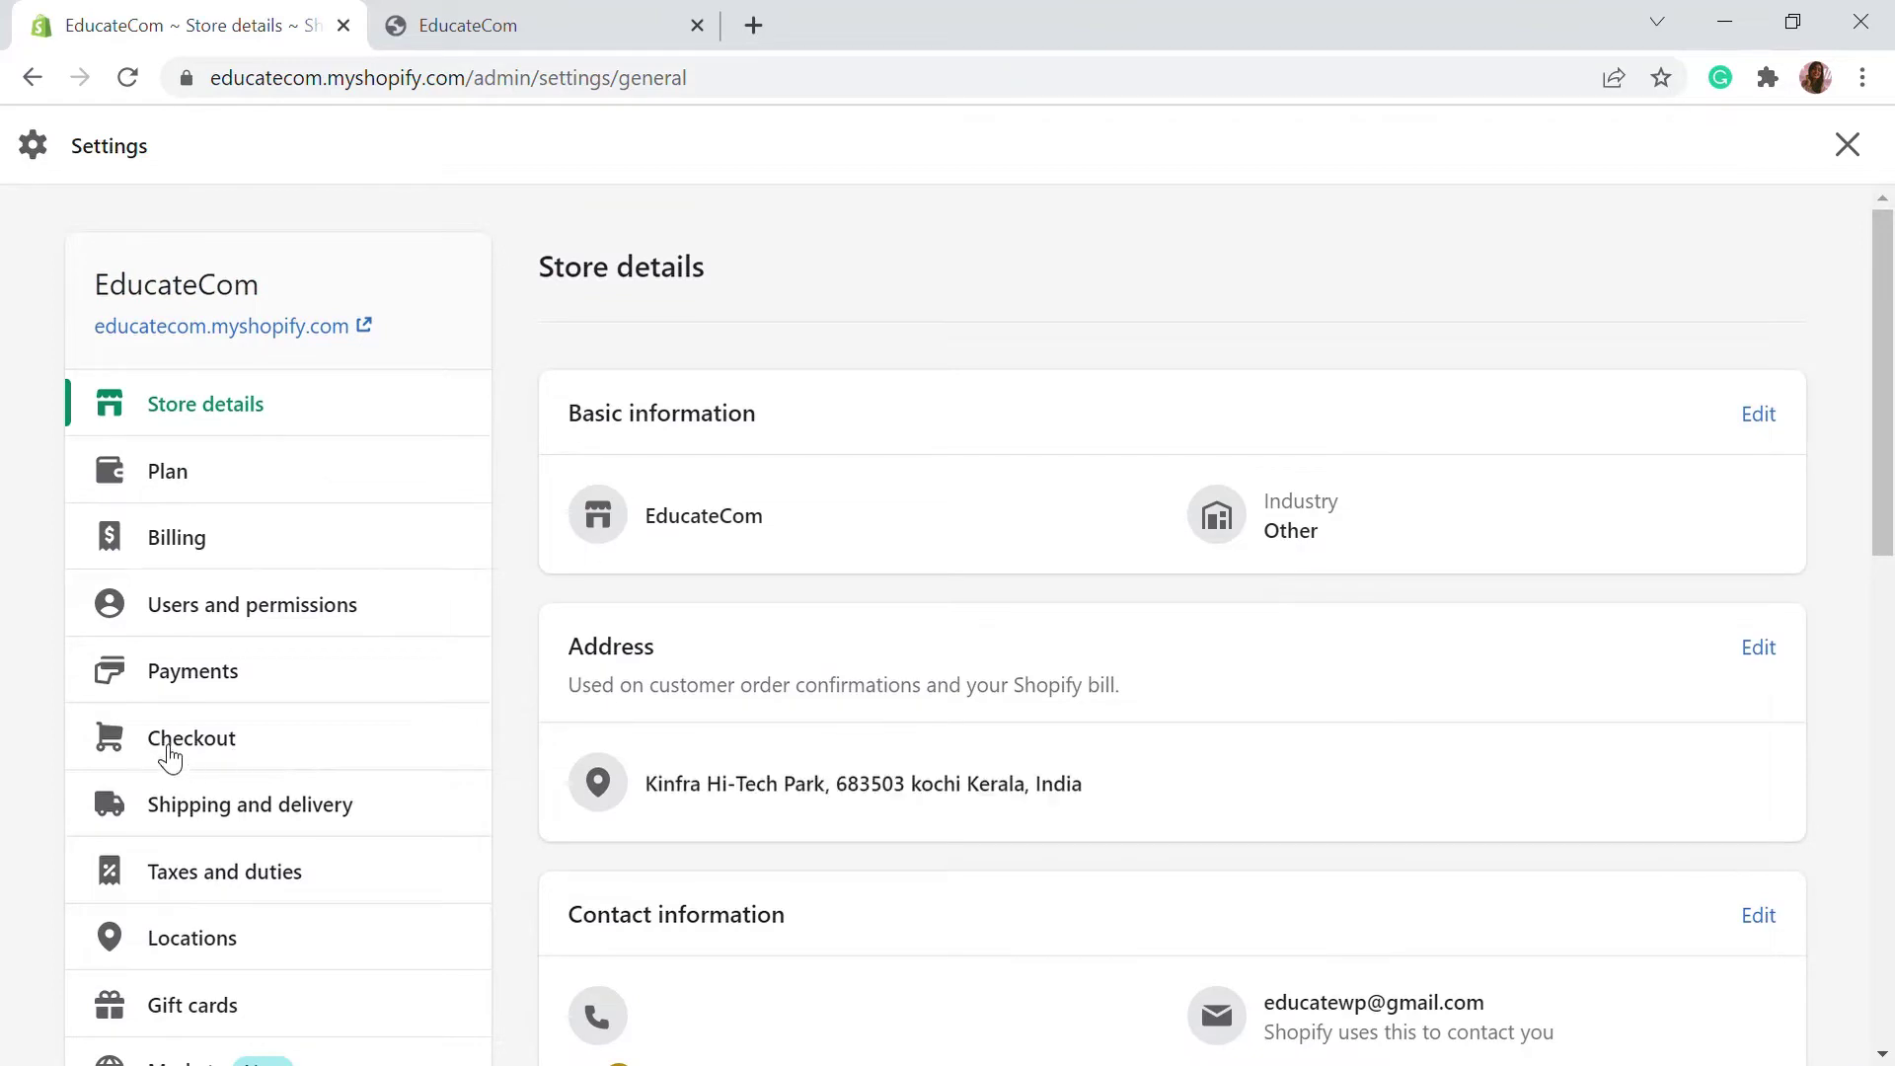
{"action": "left_click", "coordinate": [171, 756]}
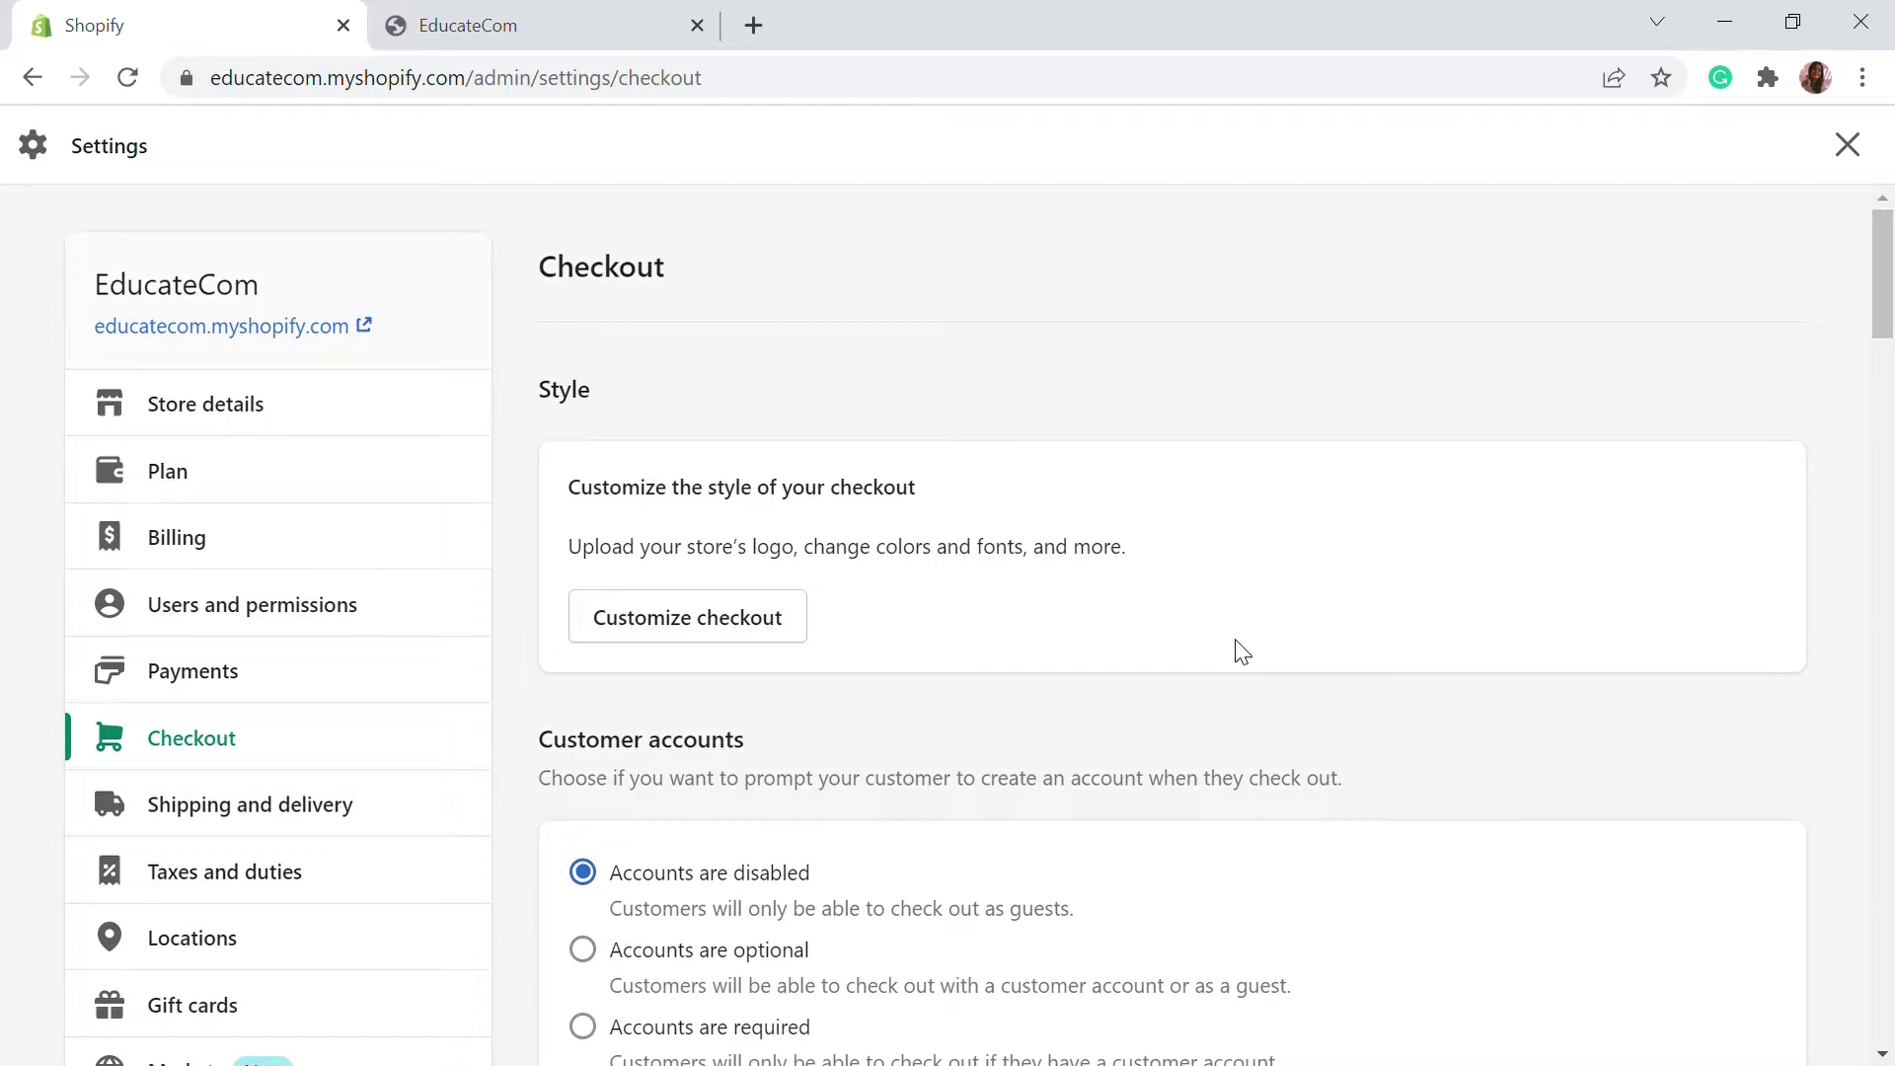
{"action": "scroll", "coordinate": [1241, 652], "scroll_direction": "down", "scroll_amount": 2}
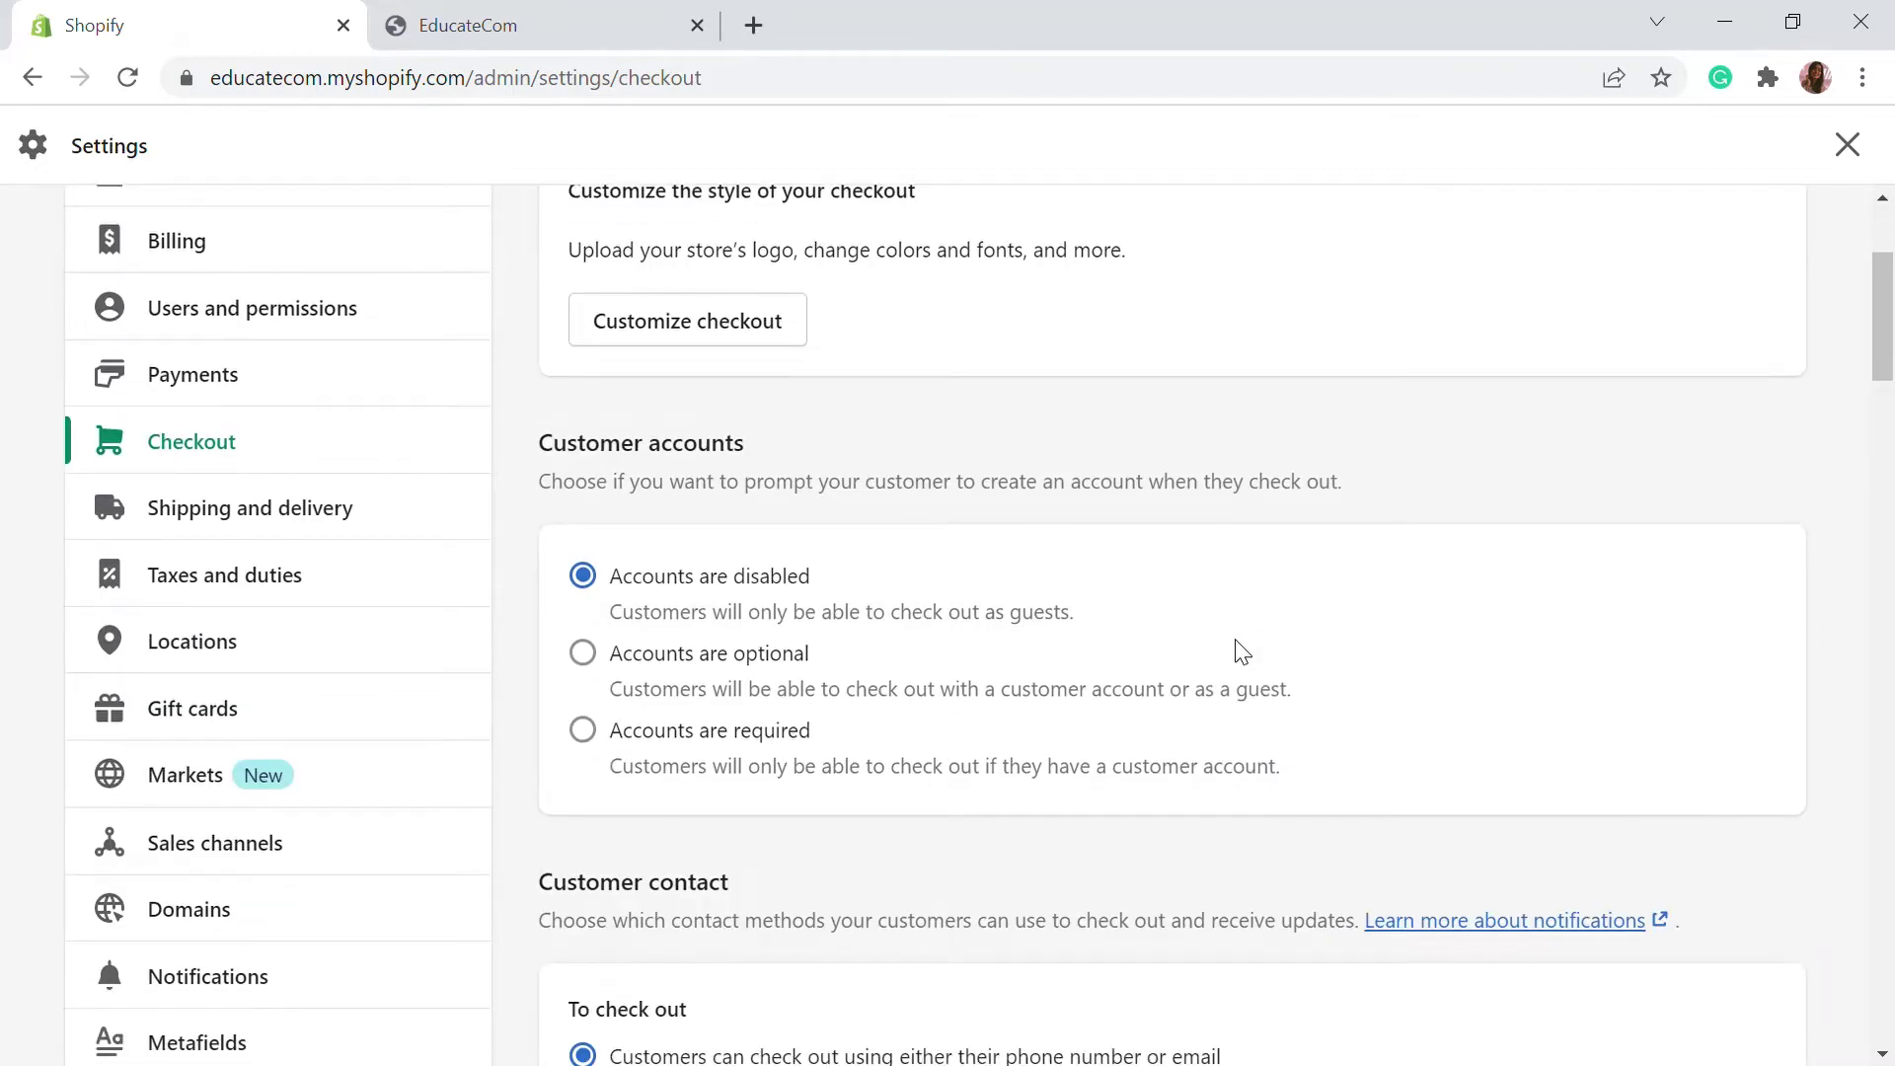
{"action": "scroll", "coordinate": [1241, 652], "scroll_direction": "down", "scroll_amount": 1}
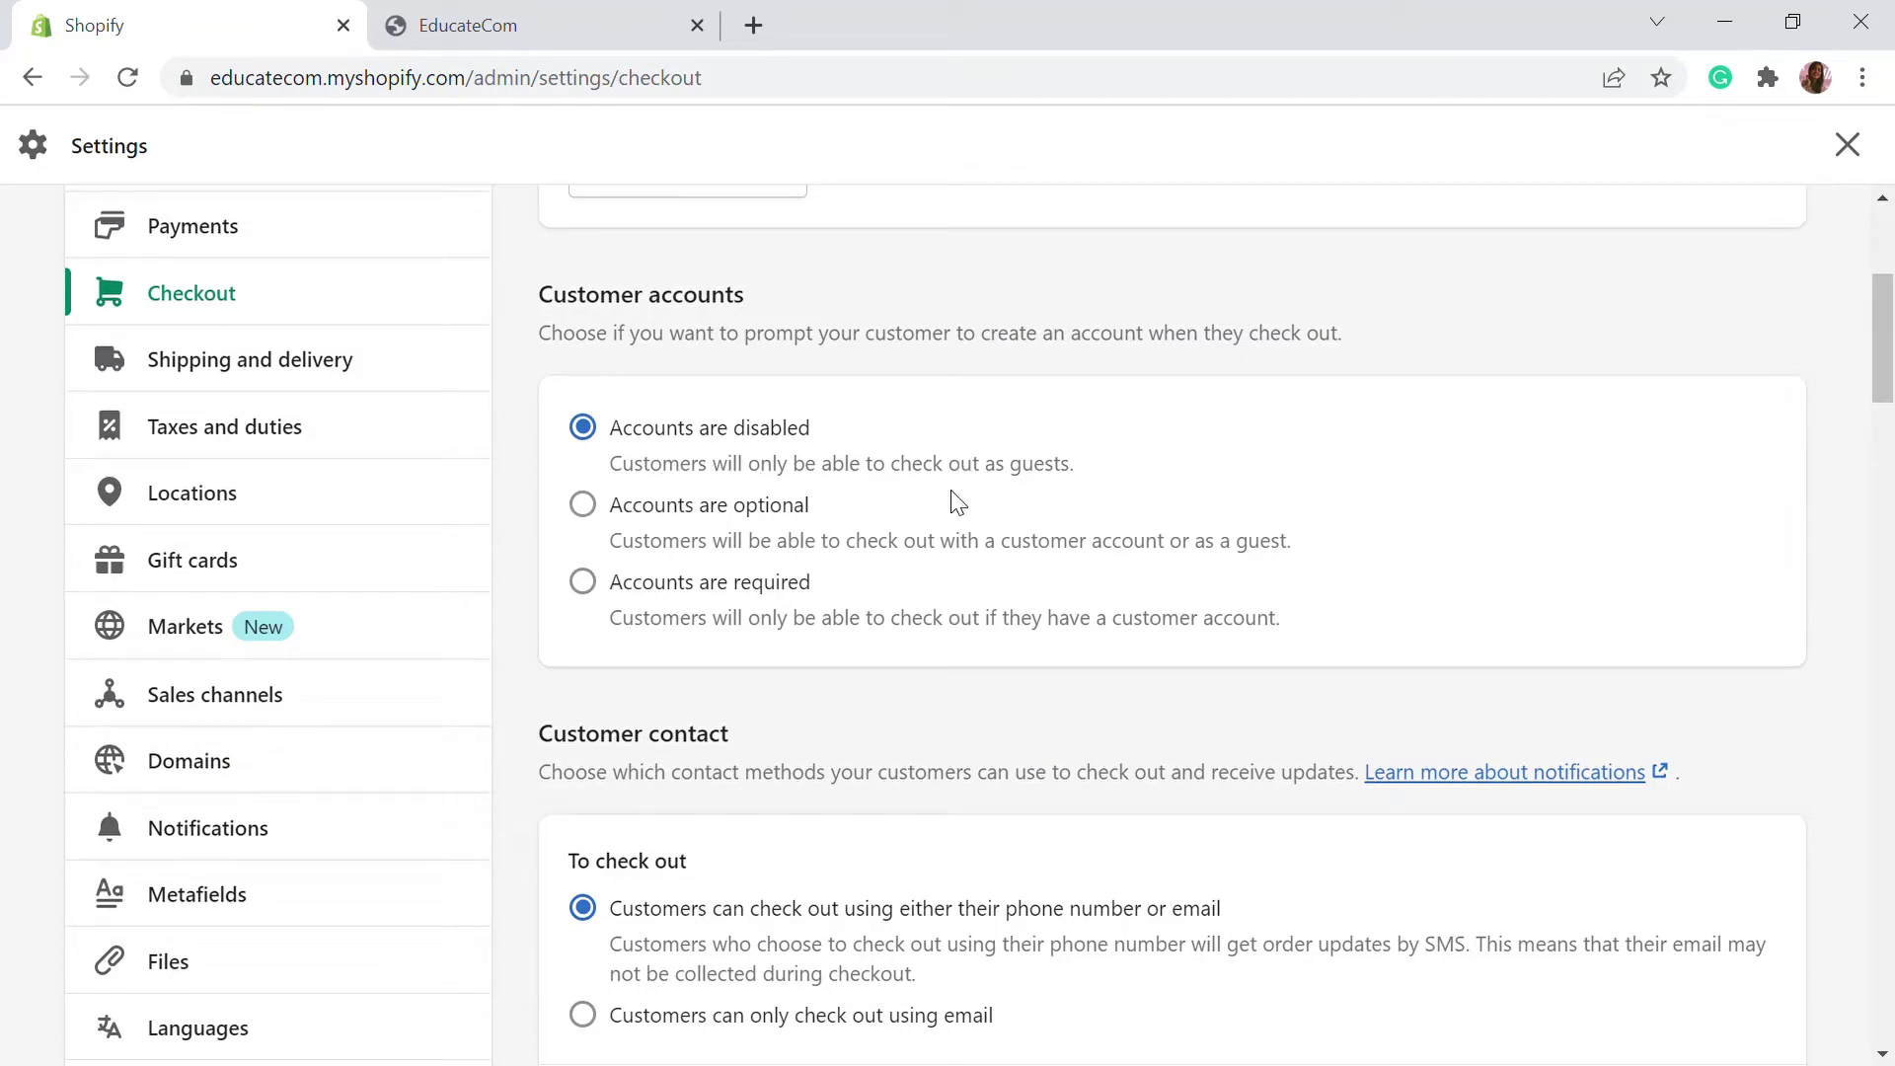
{"action": "left_click", "coordinate": [584, 504]}
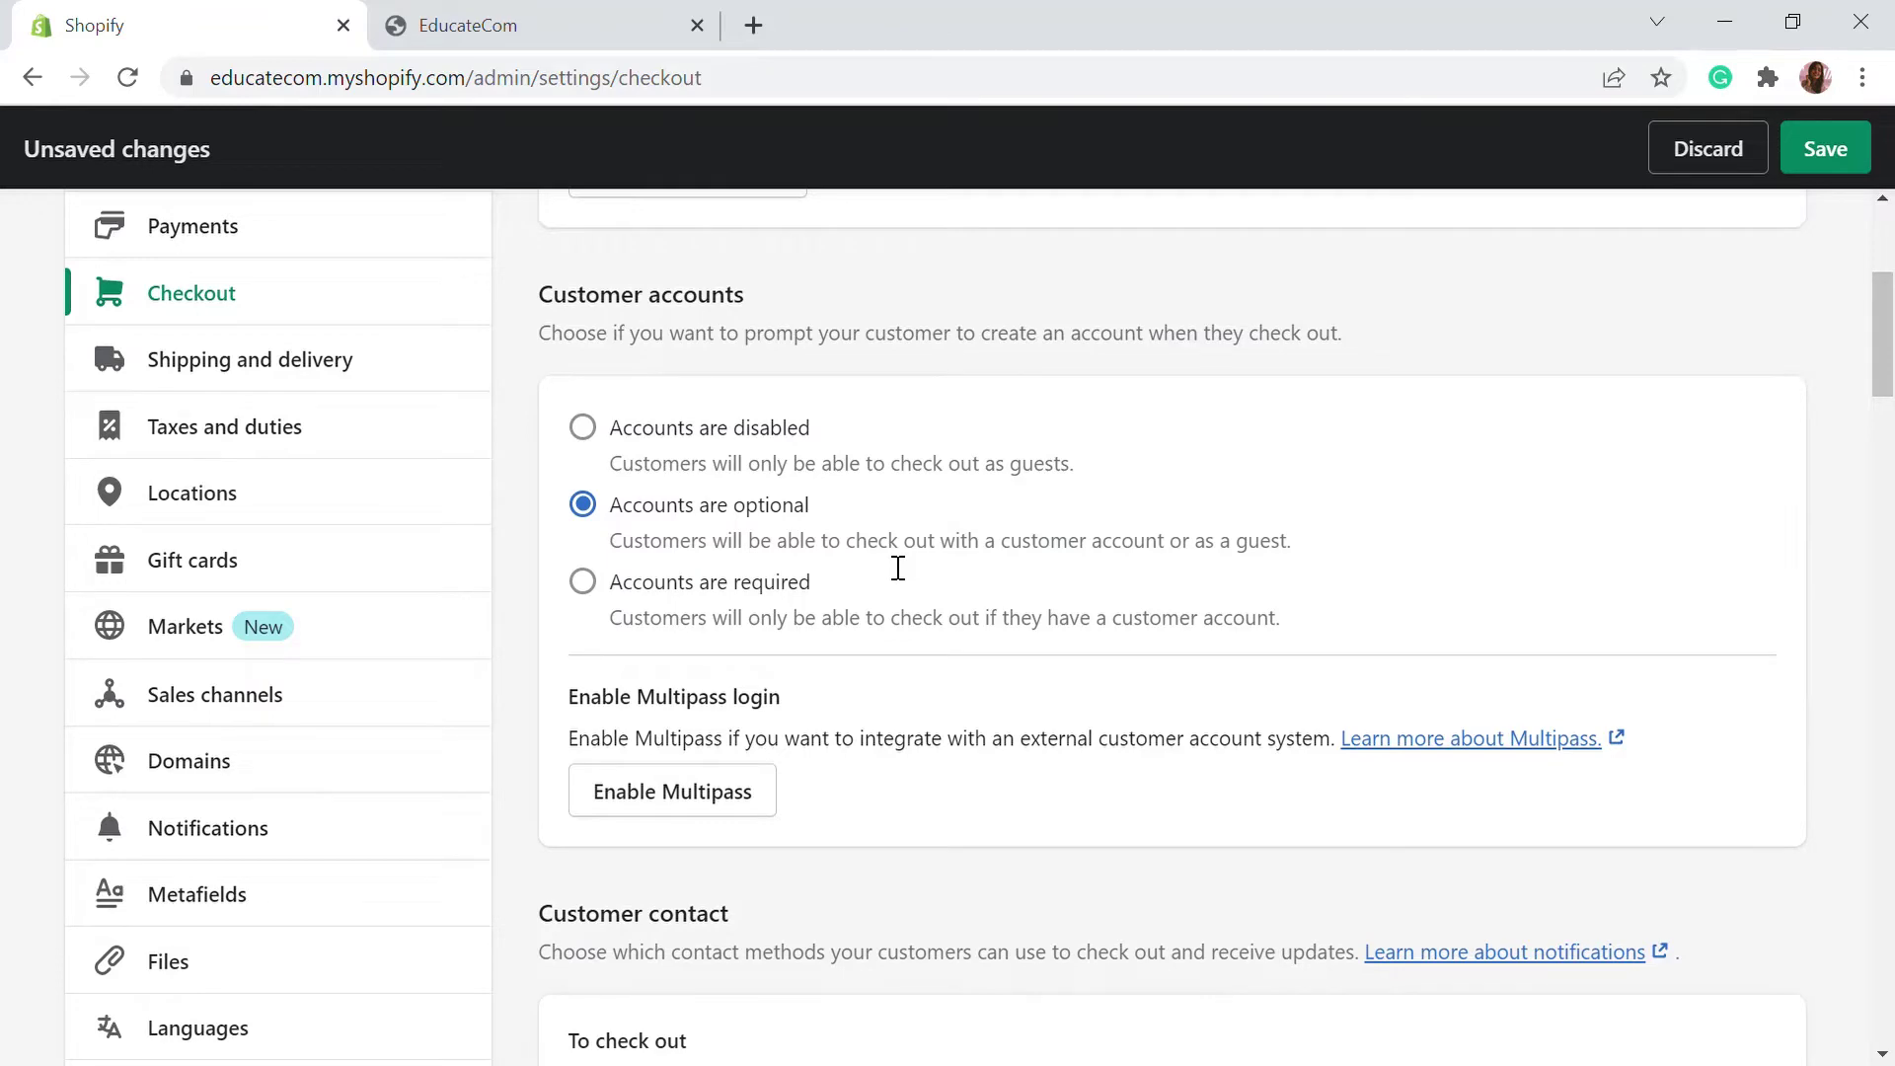
{"action": "scroll", "coordinate": [897, 569], "scroll_direction": "down", "scroll_amount": 1}
{"action": "scroll", "coordinate": [889, 564], "scroll_direction": "down", "scroll_amount": 1}
{"action": "scroll", "coordinate": [829, 548], "scroll_direction": "down", "scroll_amount": 1}
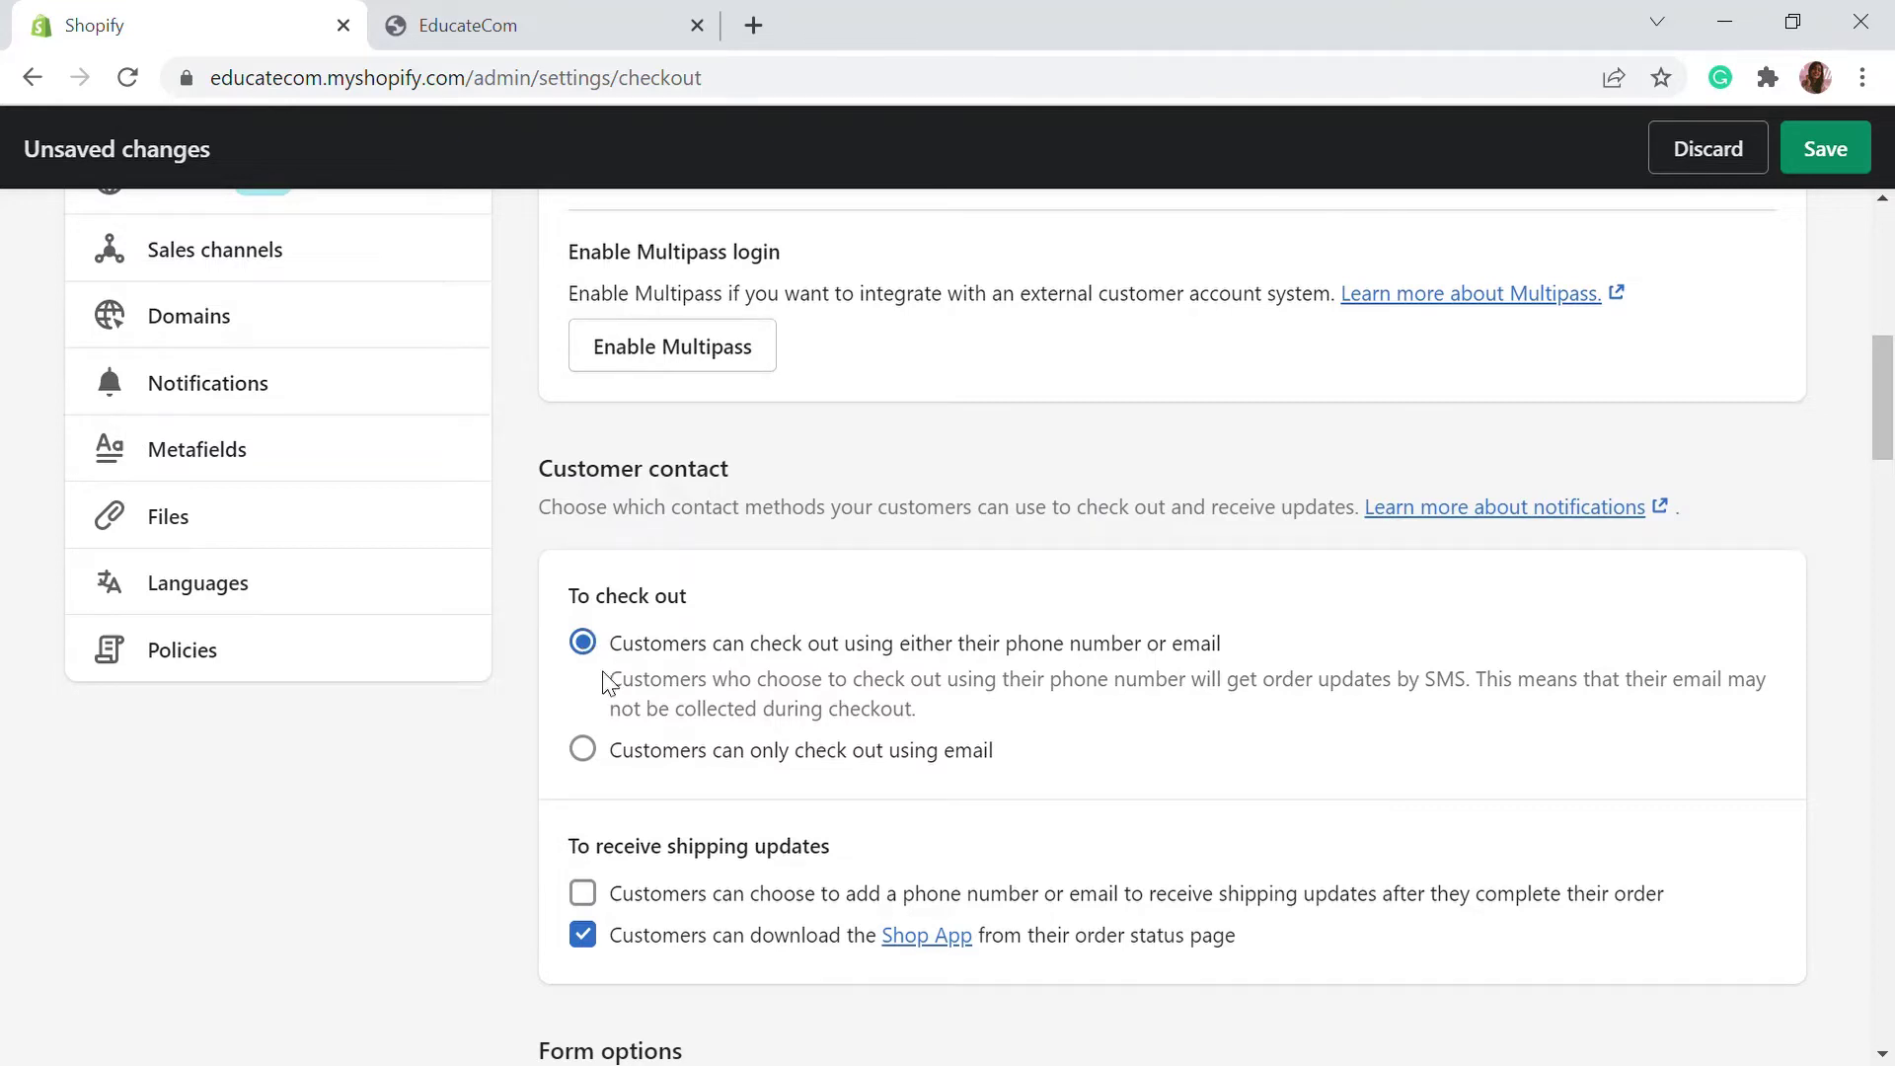
{"action": "scroll", "coordinate": [793, 620], "scroll_direction": "down", "scroll_amount": 1}
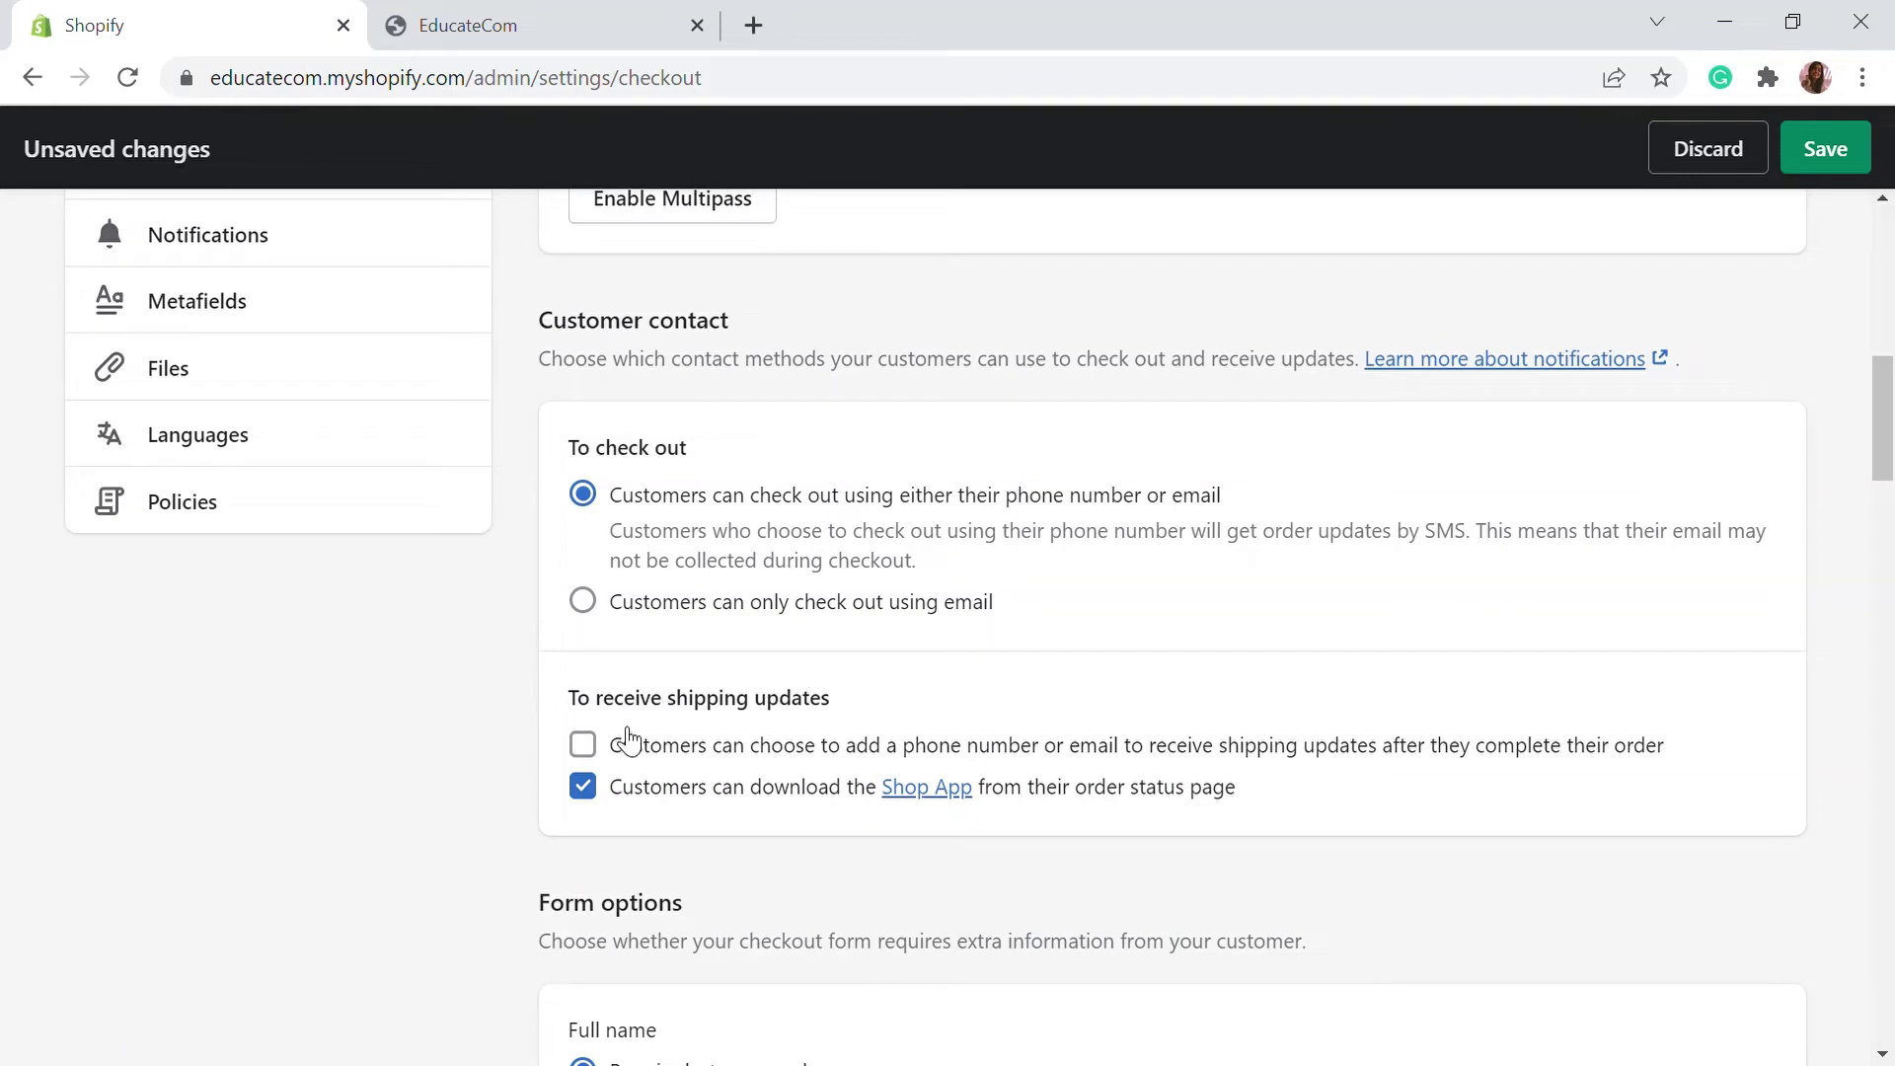
Under Customer contact, allow customers to add a phone number or email for shipping updates
{"action": "left_click", "coordinate": [619, 750]}
{"action": "scroll", "coordinate": [610, 746], "scroll_direction": "down", "scroll_amount": 1}
{"action": "scroll", "coordinate": [639, 634], "scroll_direction": "up", "scroll_amount": 1}
{"action": "scroll", "coordinate": [641, 632], "scroll_direction": "down", "scroll_amount": 3}
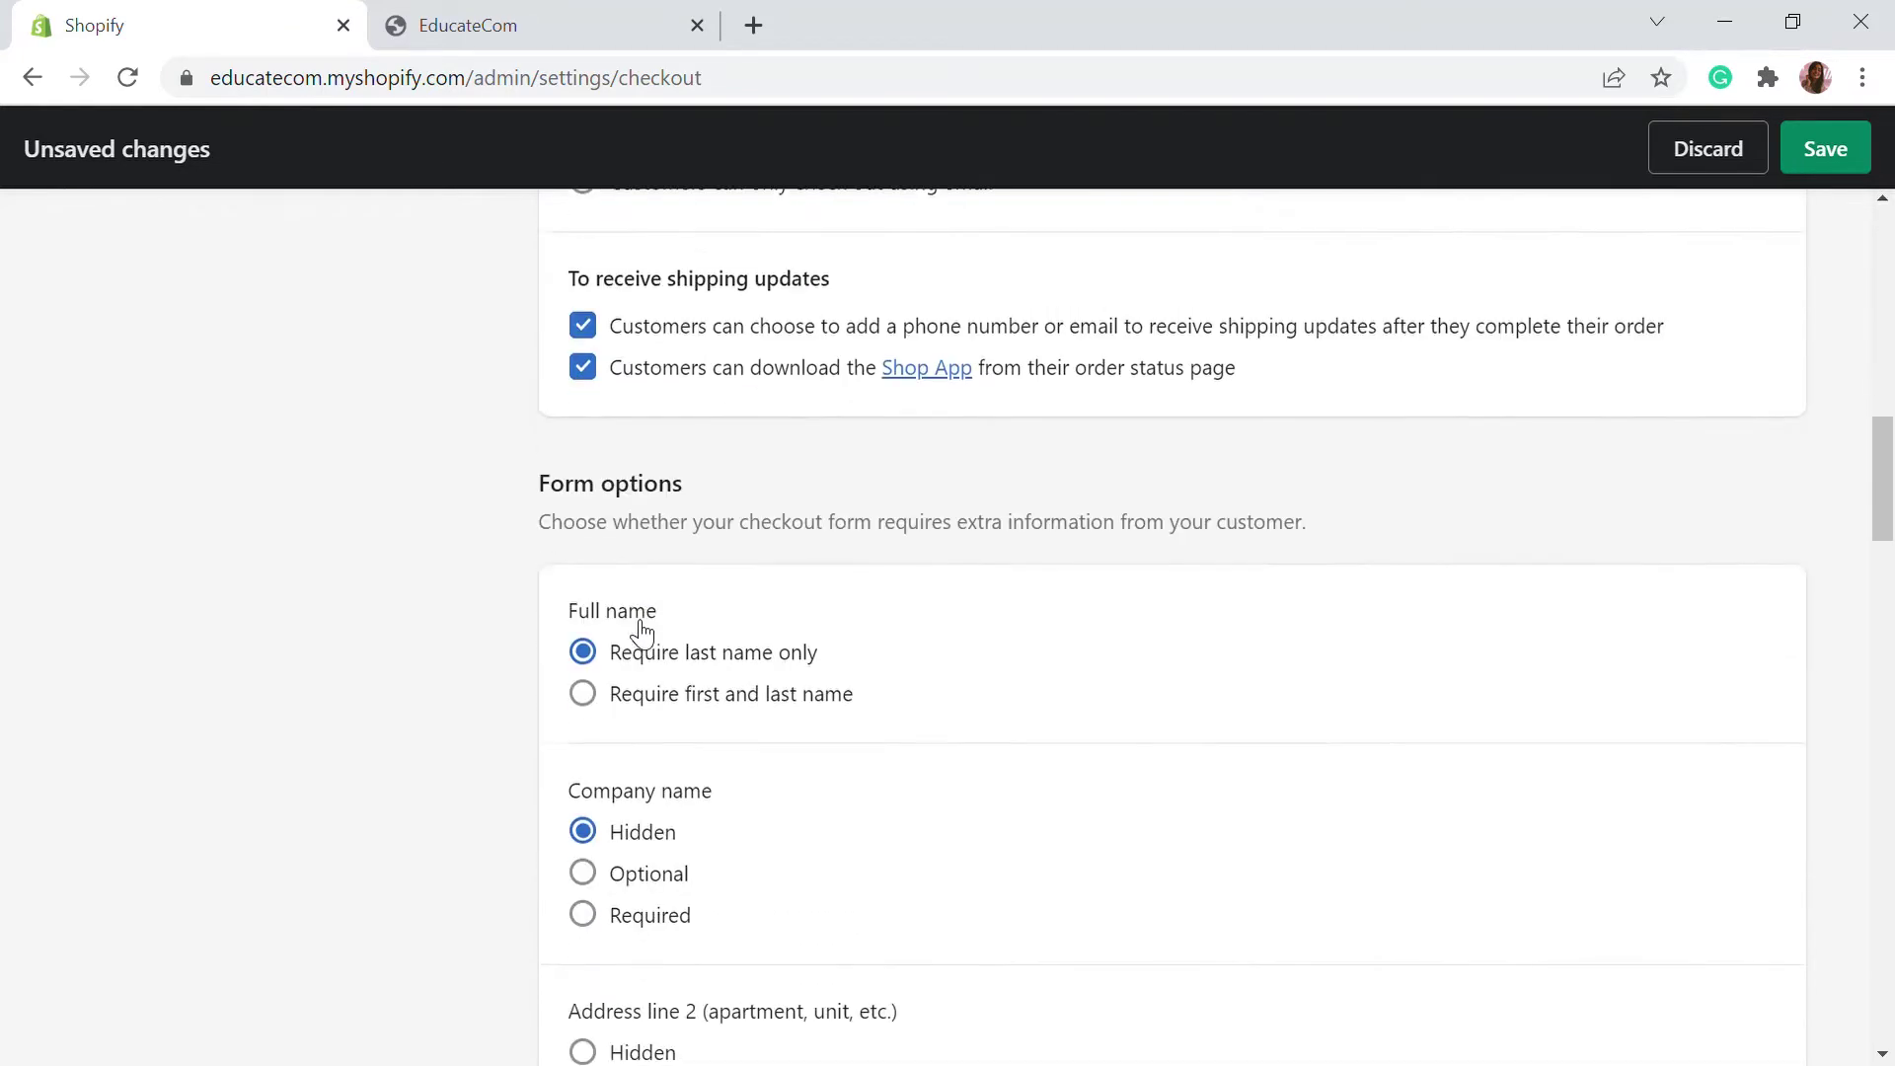
{"action": "scroll", "coordinate": [641, 632], "scroll_direction": "down", "scroll_amount": 2}
{"action": "scroll", "coordinate": [640, 633], "scroll_direction": "down", "scroll_amount": 1}
{"action": "scroll", "coordinate": [641, 631], "scroll_direction": "down", "scroll_amount": 3}
{"action": "scroll", "coordinate": [641, 632], "scroll_direction": "down", "scroll_amount": 2}
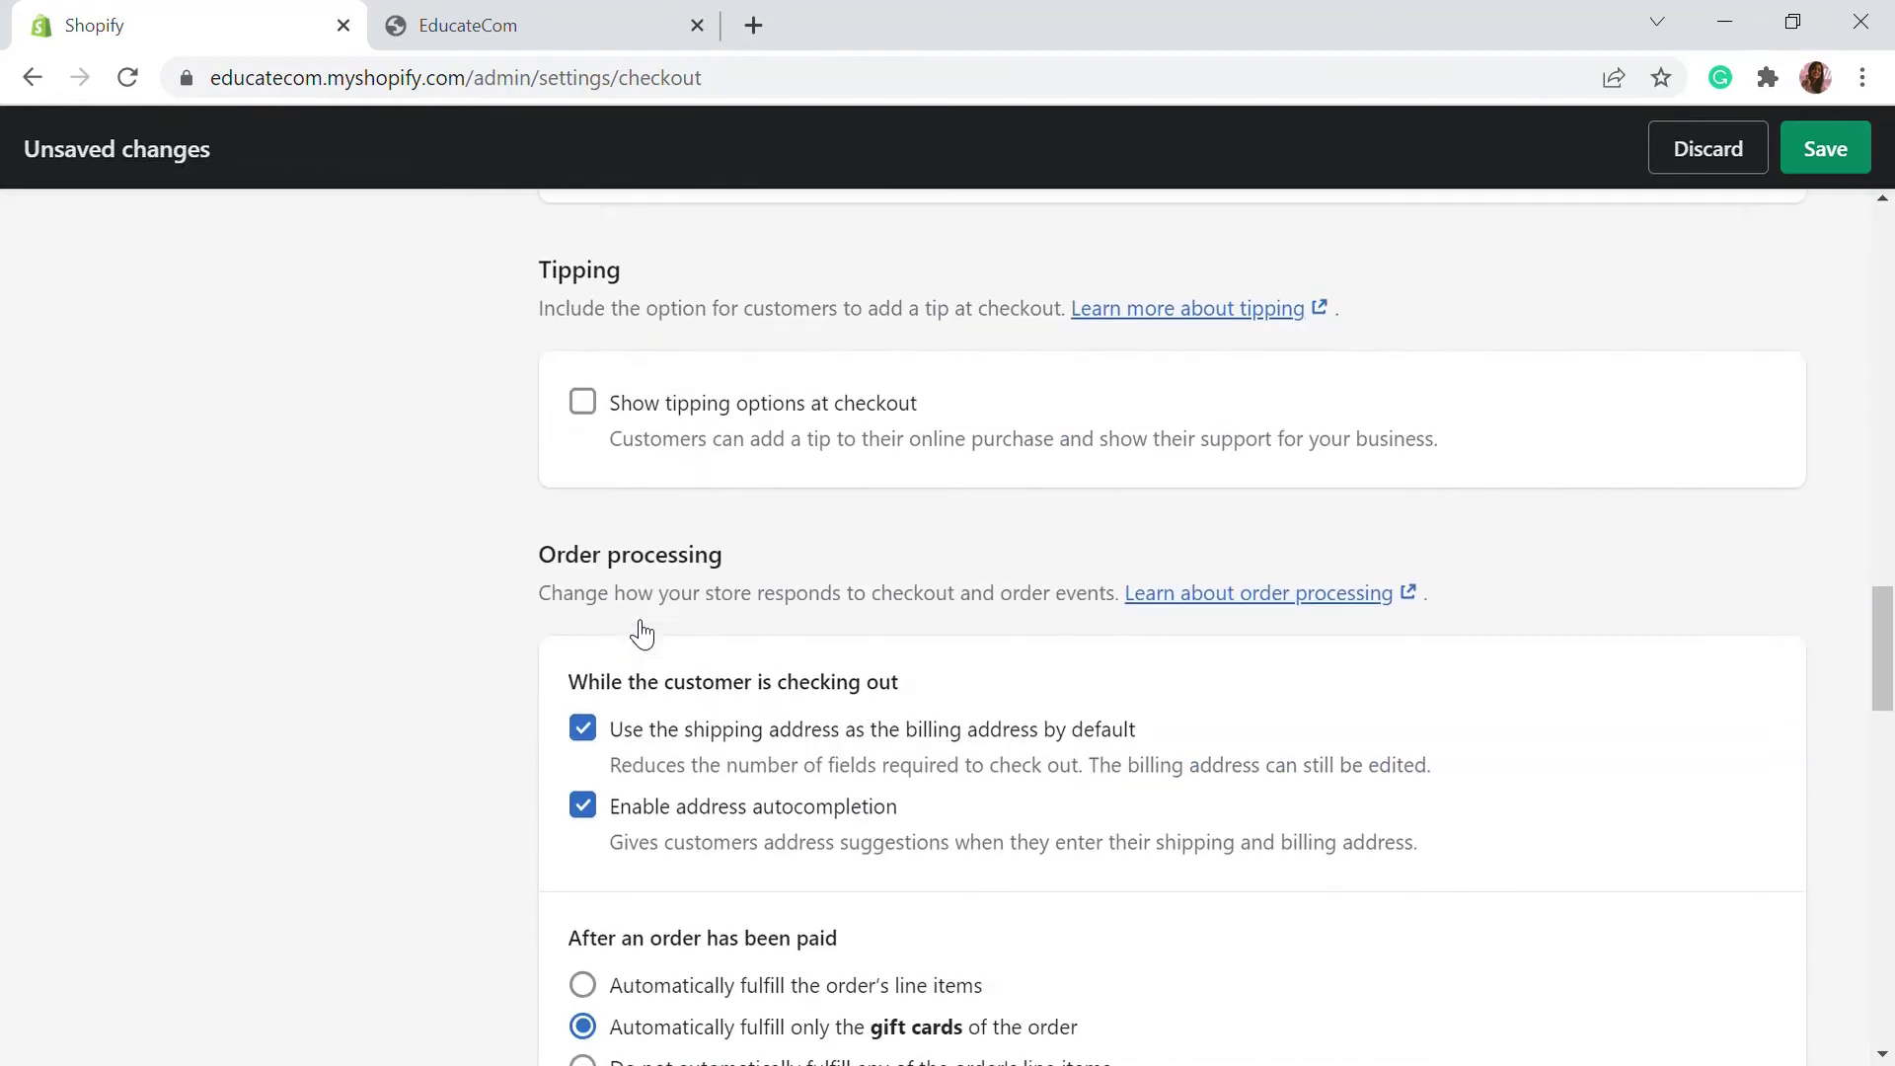
{"action": "scroll", "coordinate": [640, 631], "scroll_direction": "down", "scroll_amount": 4}
{"action": "scroll", "coordinate": [636, 630], "scroll_direction": "down", "scroll_amount": 3}
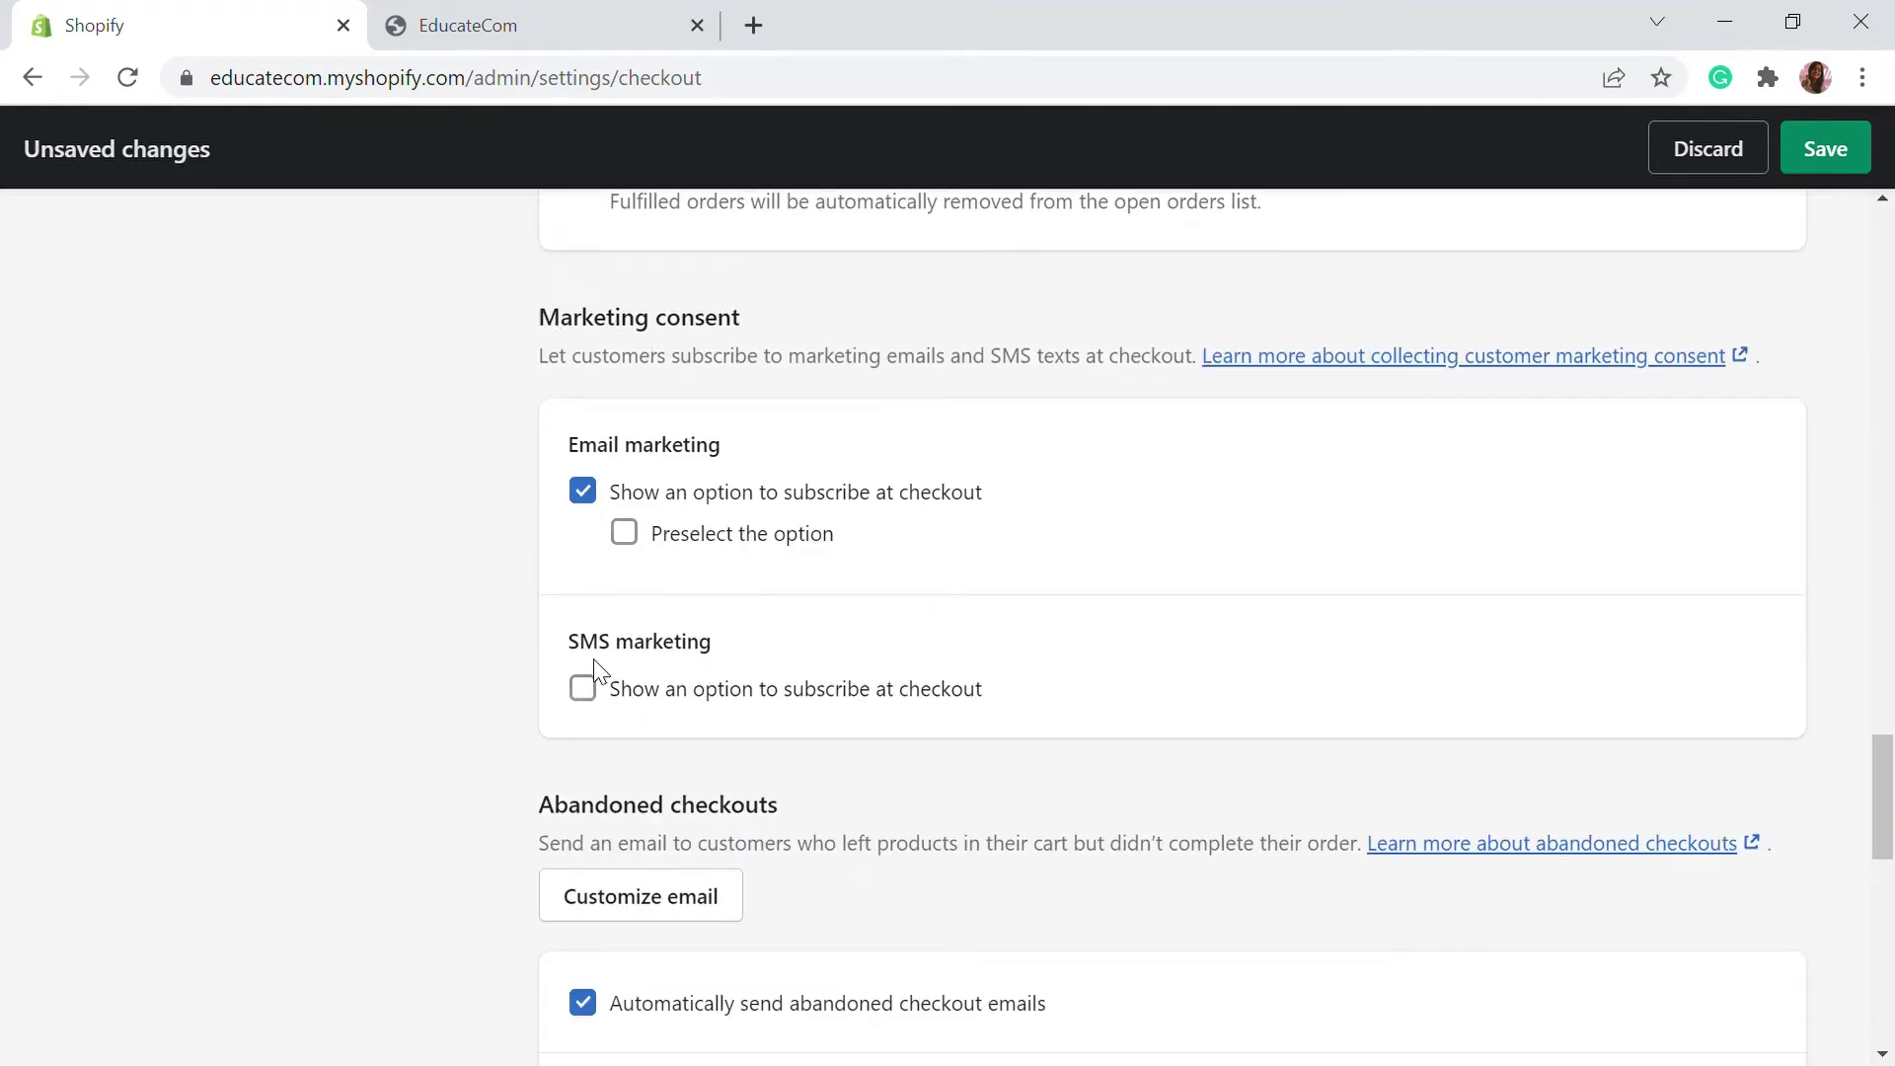
Enable the SMS marketing 'Show an option to subscribe at checkout' option and save the checkout settings
{"action": "left_click", "coordinate": [586, 690]}
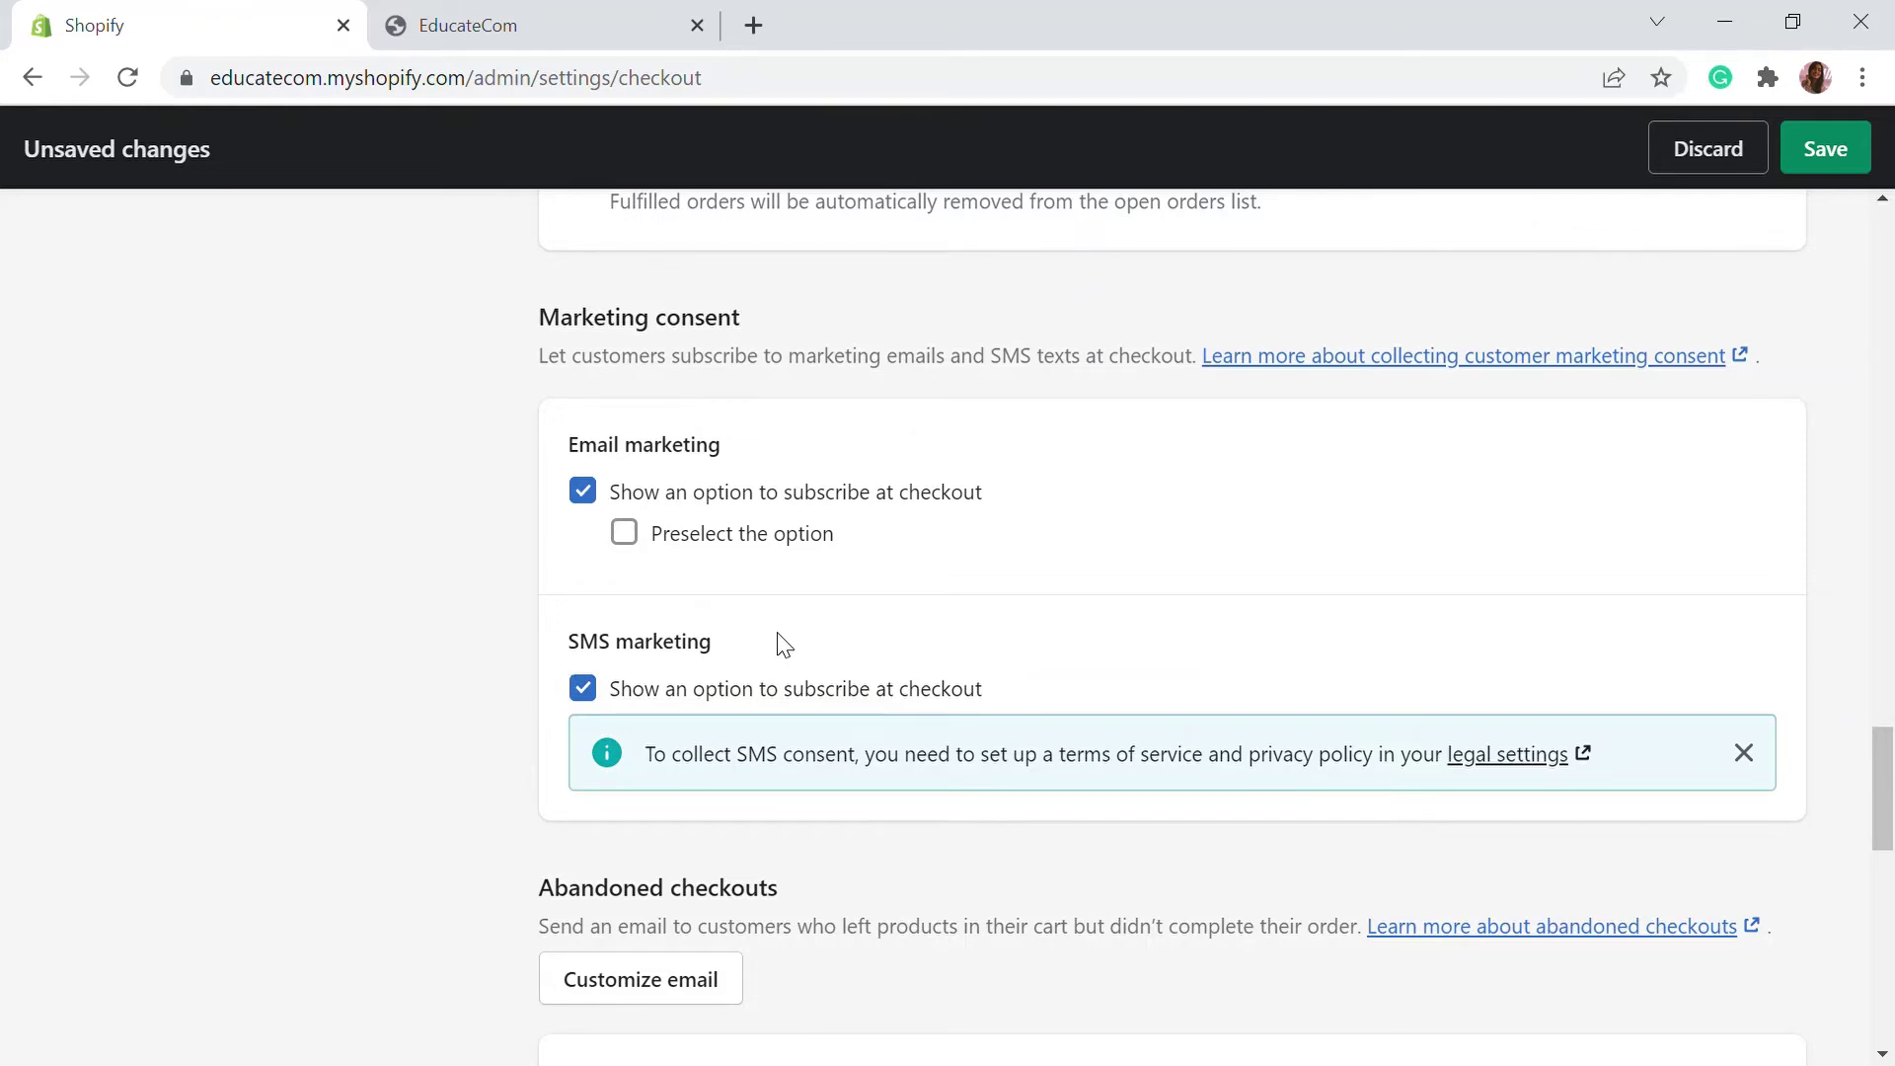
{"action": "scroll", "coordinate": [782, 644], "scroll_direction": "down", "scroll_amount": 1}
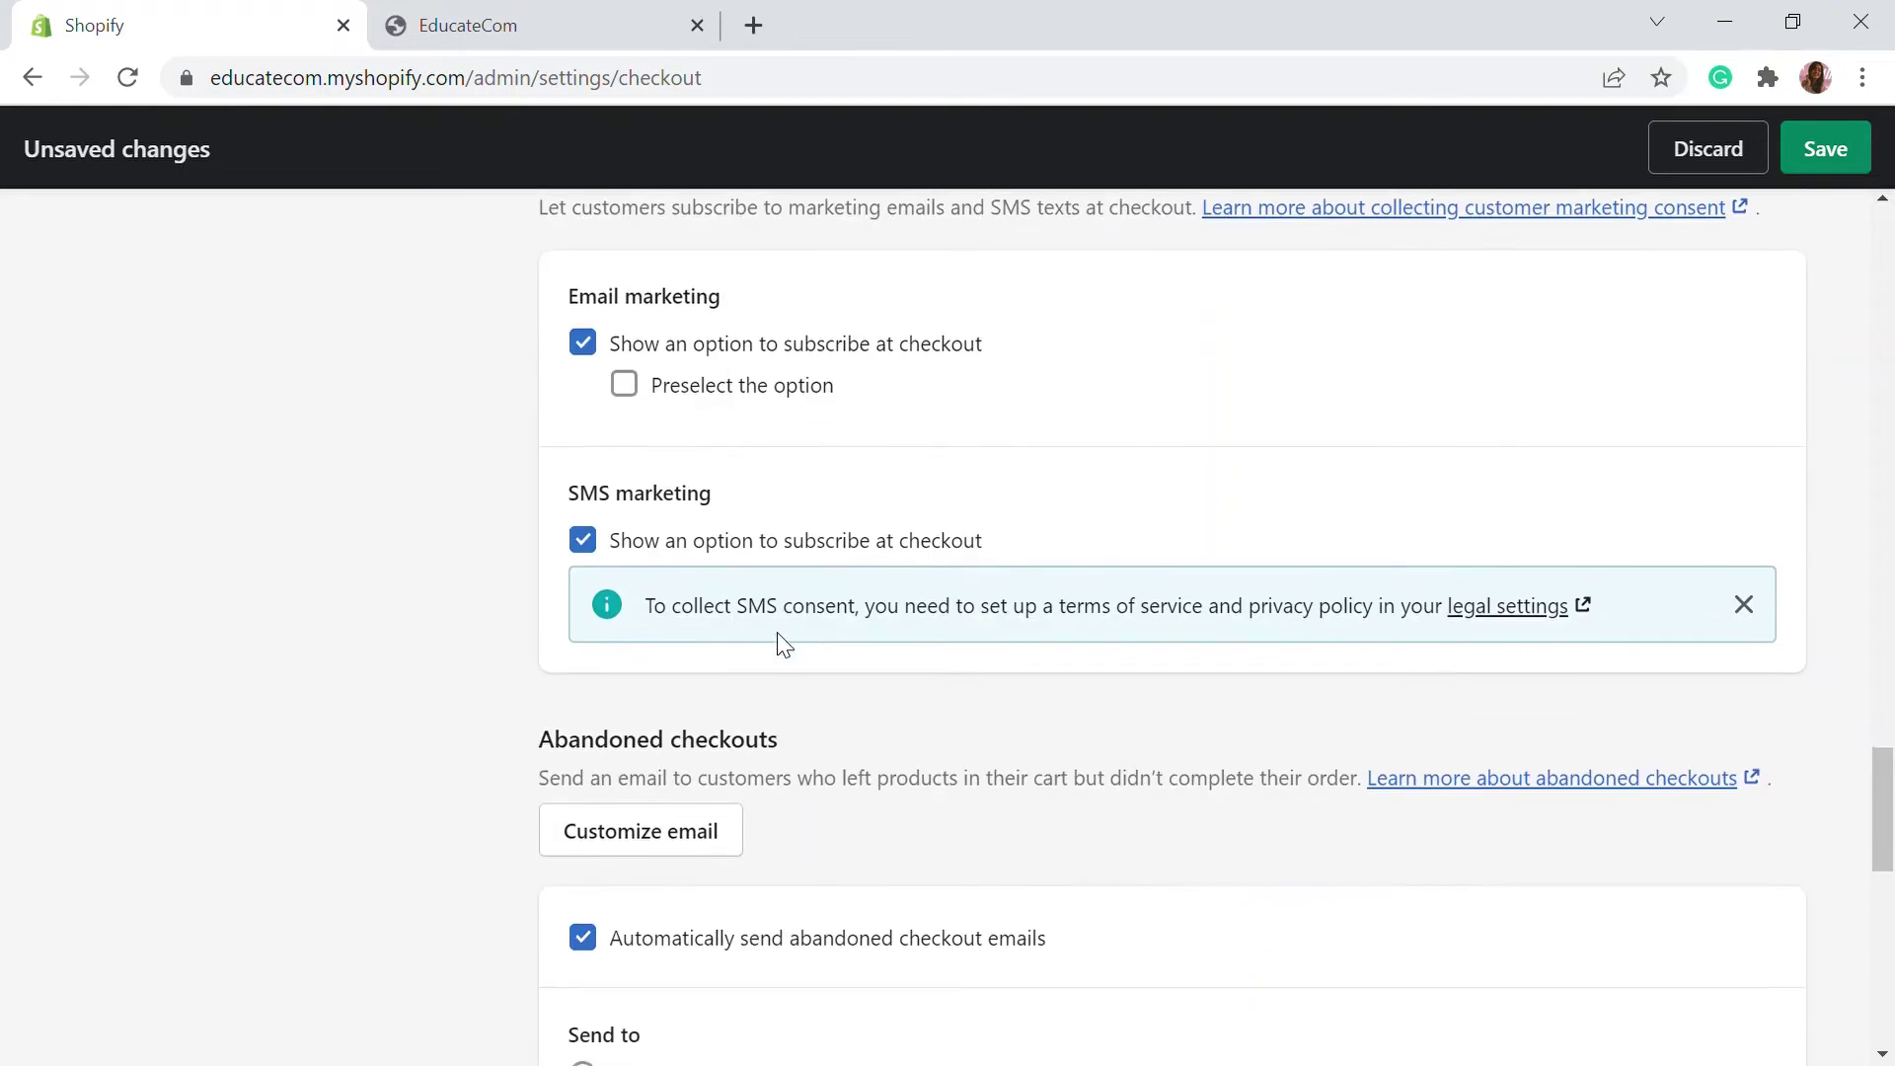
{"action": "scroll", "coordinate": [781, 643], "scroll_direction": "up", "scroll_amount": 2}
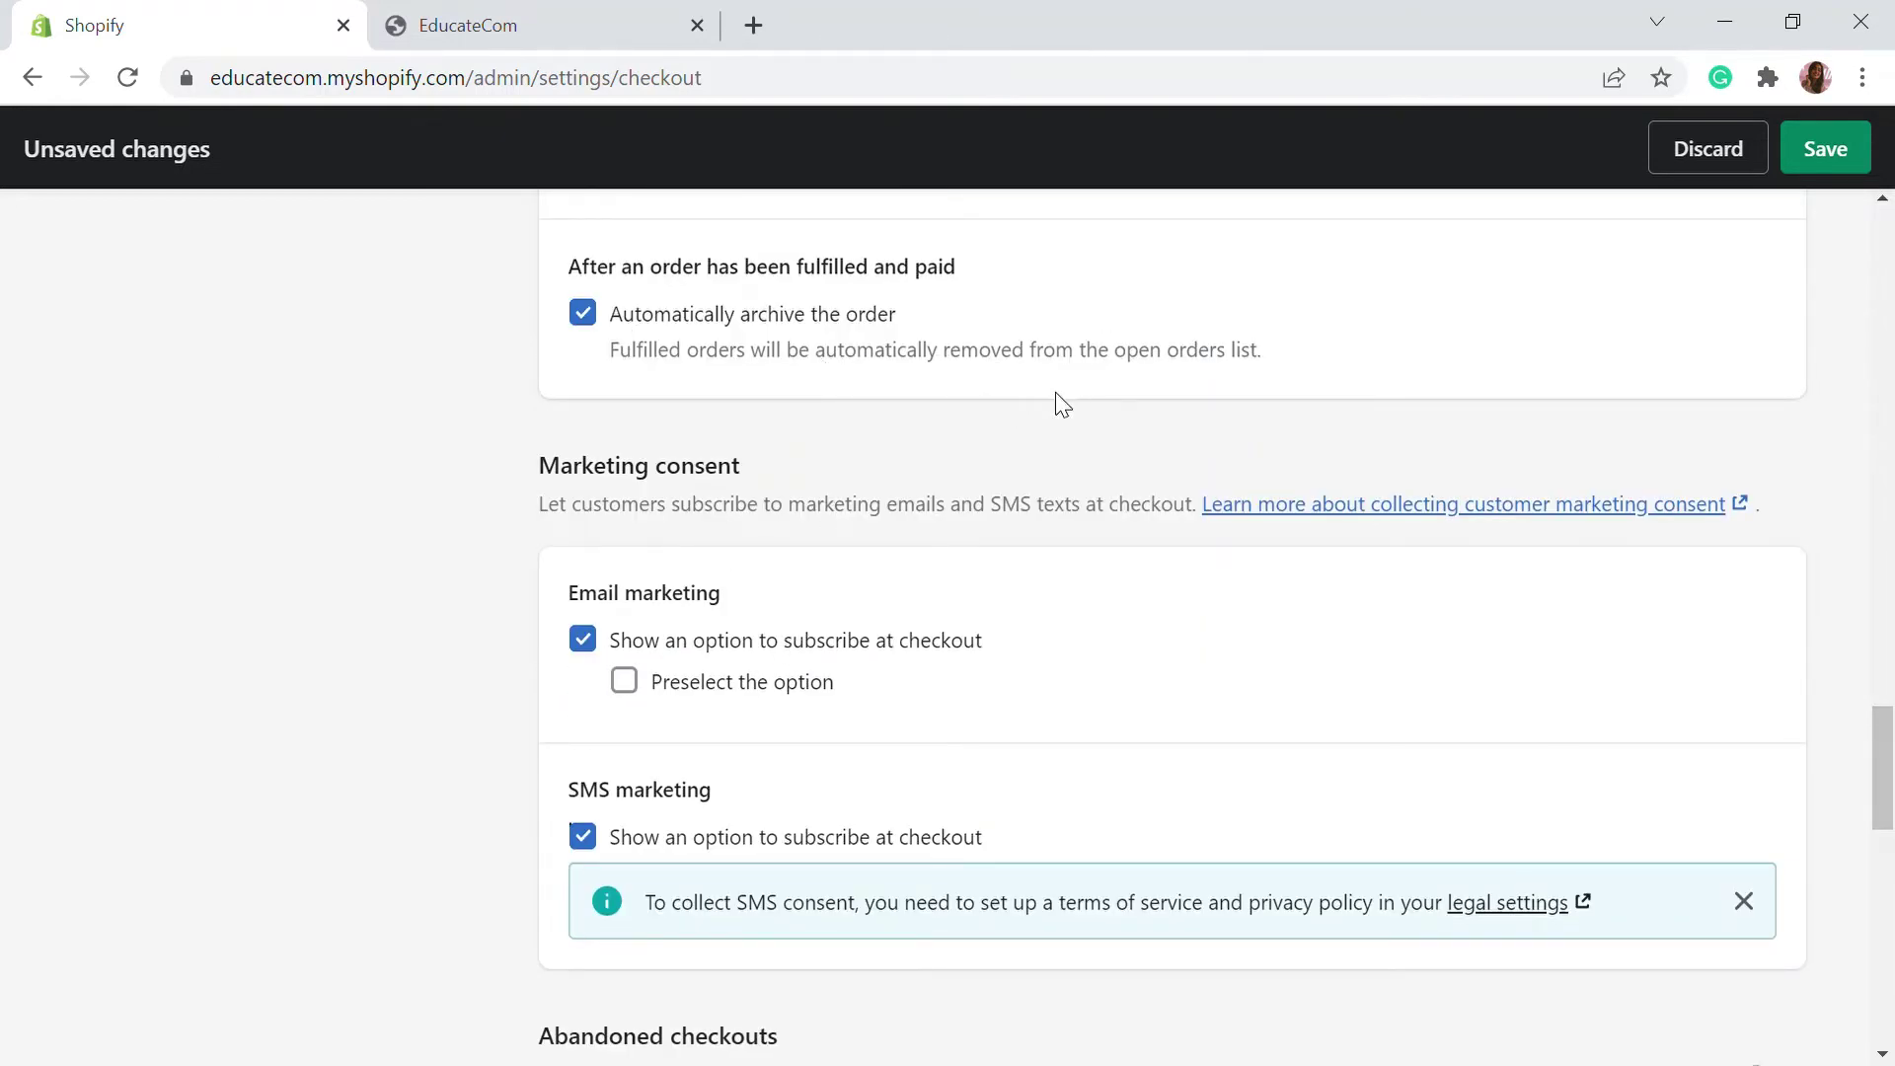
{"action": "left_click", "coordinate": [1875, 155]}
{"action": "scroll", "coordinate": [547, 614], "scroll_direction": "up", "scroll_amount": 5}
{"action": "scroll", "coordinate": [546, 615], "scroll_direction": "up", "scroll_amount": 5}
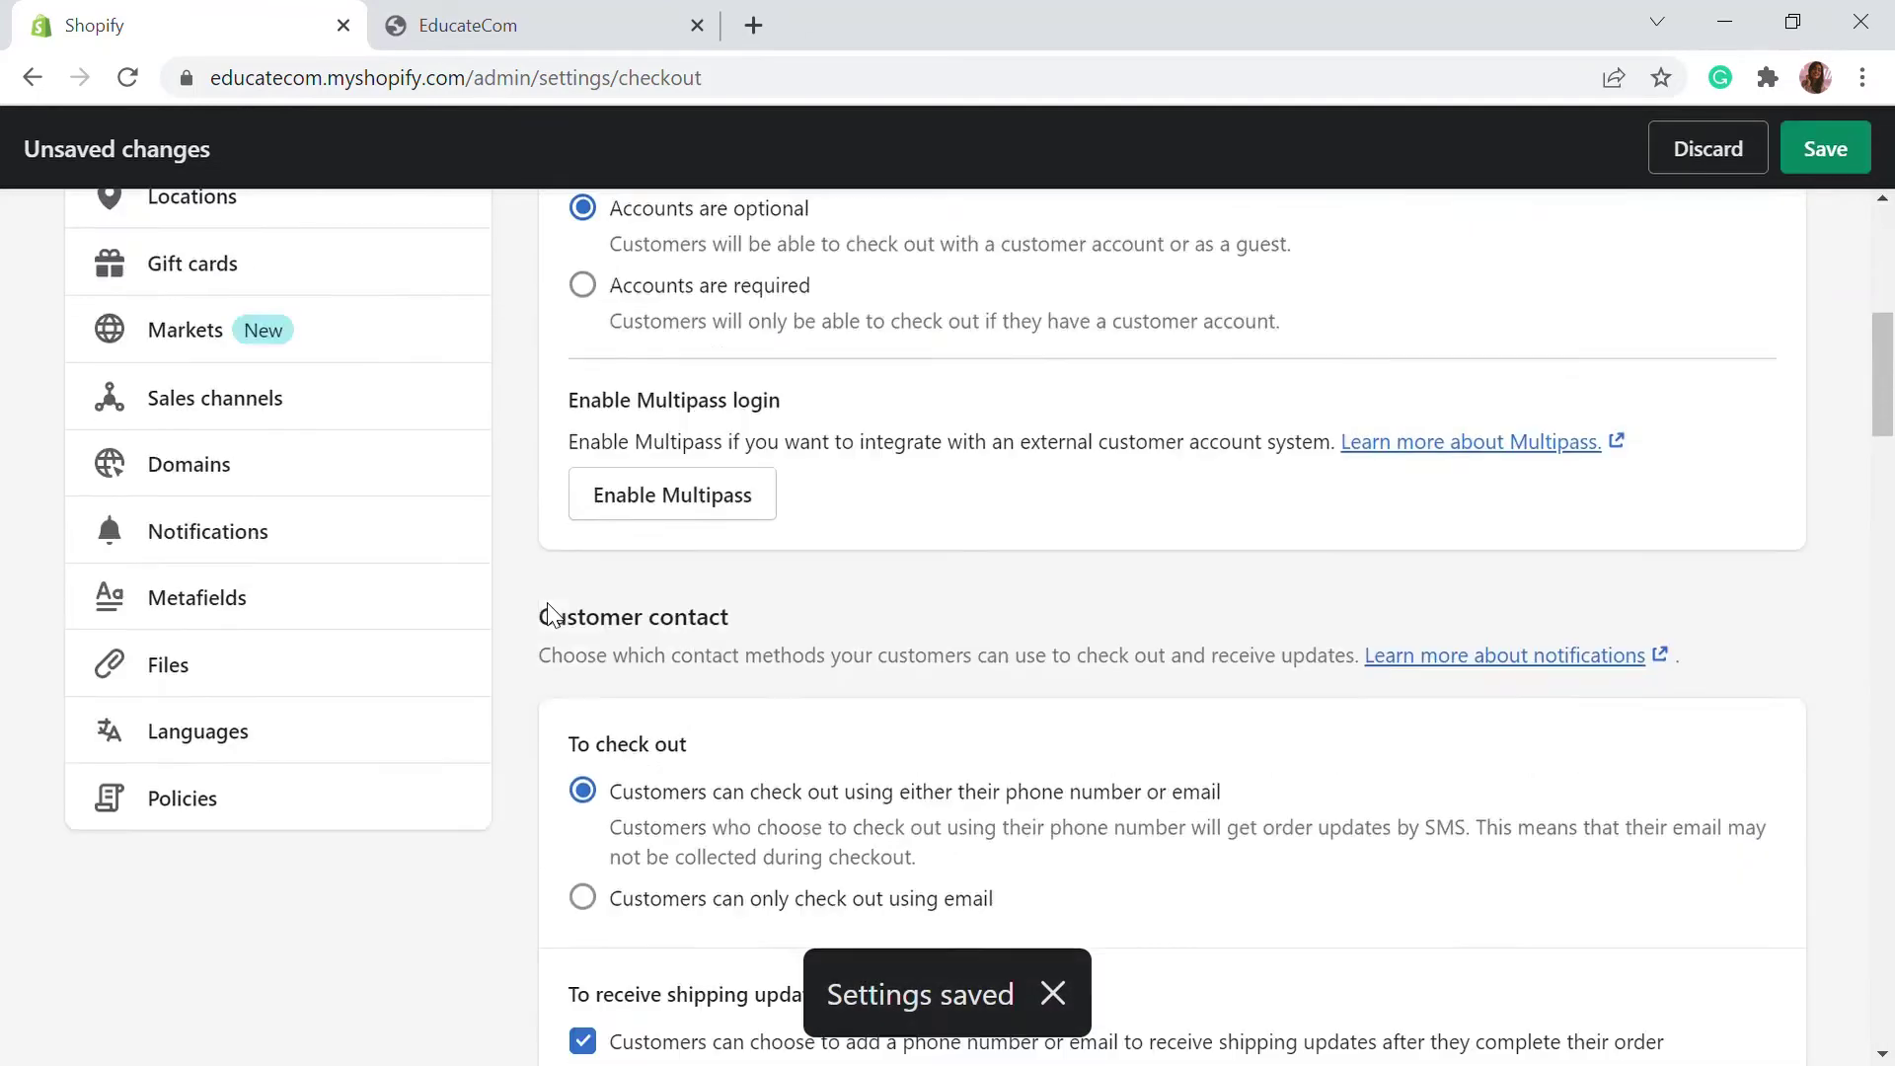
{"action": "scroll", "coordinate": [547, 613], "scroll_direction": "up", "scroll_amount": 5}
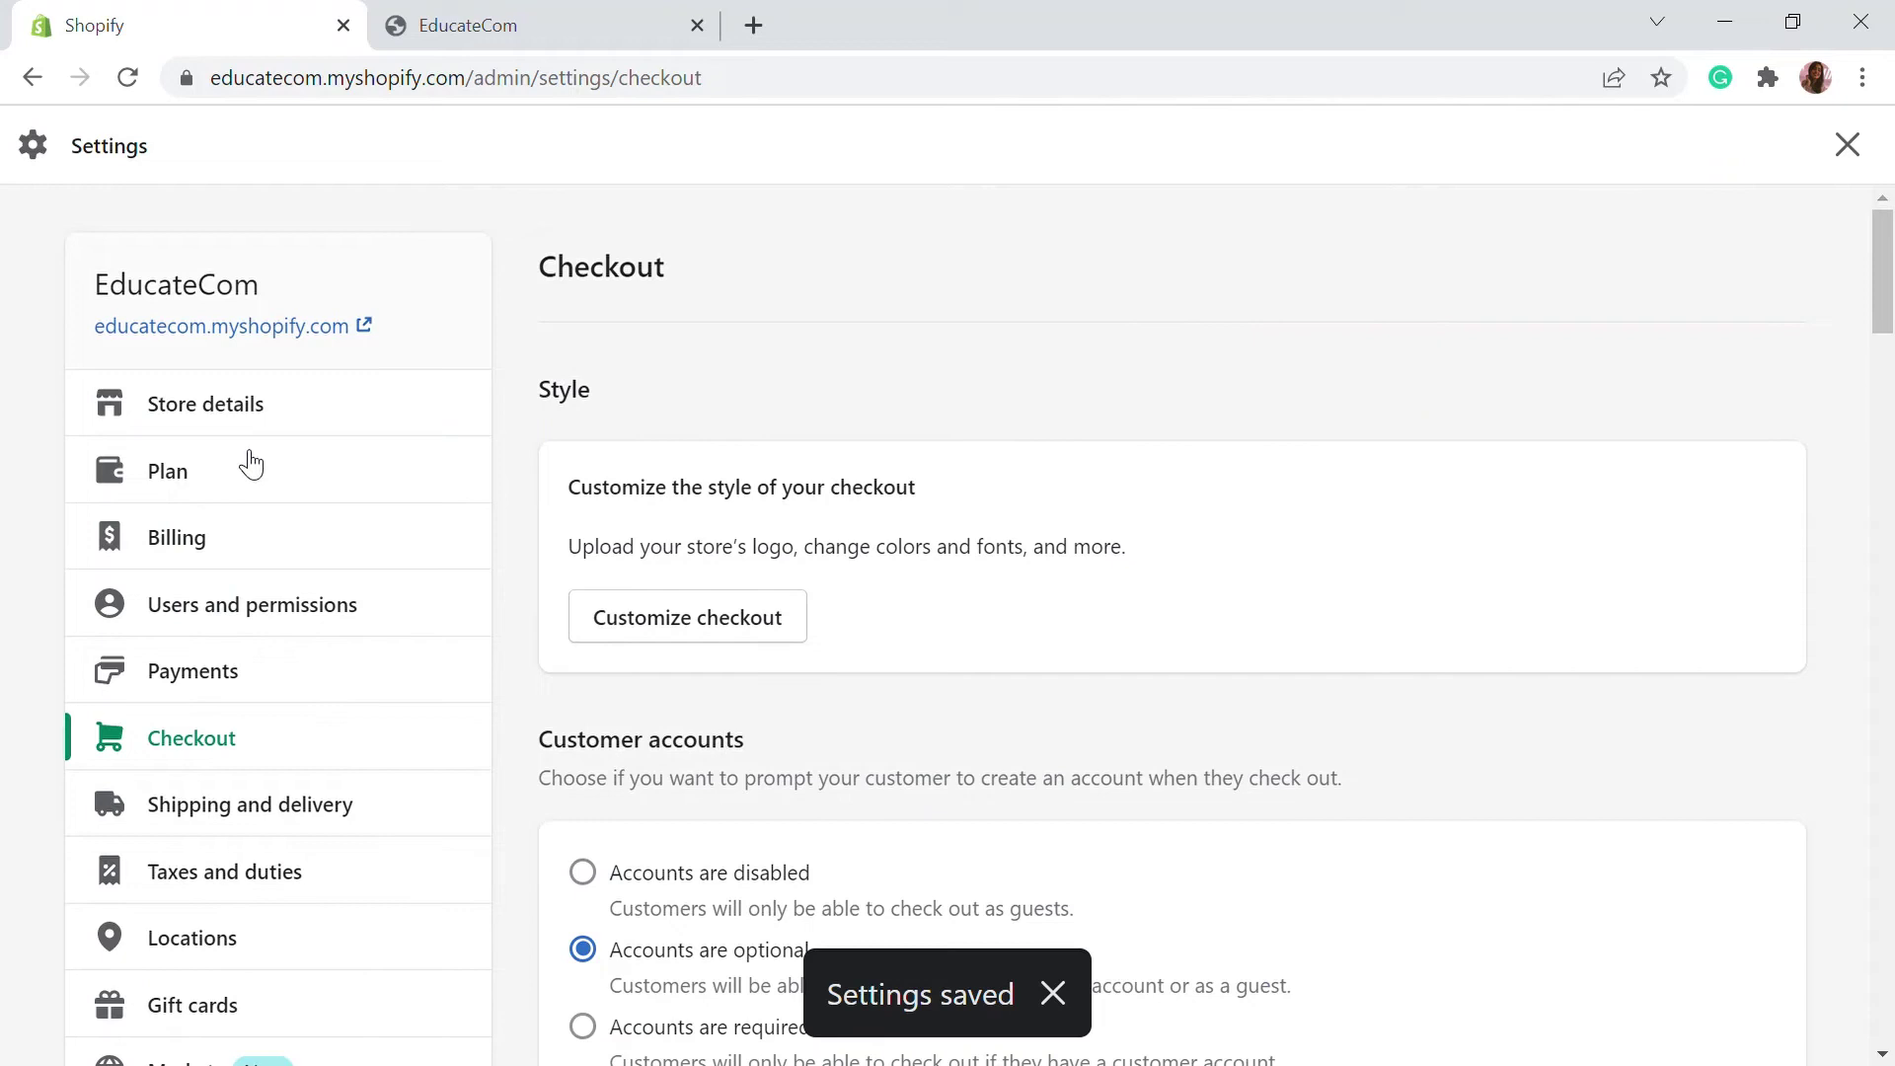
{"action": "scroll", "coordinate": [233, 676], "scroll_direction": "down", "scroll_amount": 1}
{"action": "scroll", "coordinate": [288, 858], "scroll_direction": "down", "scroll_amount": 2}
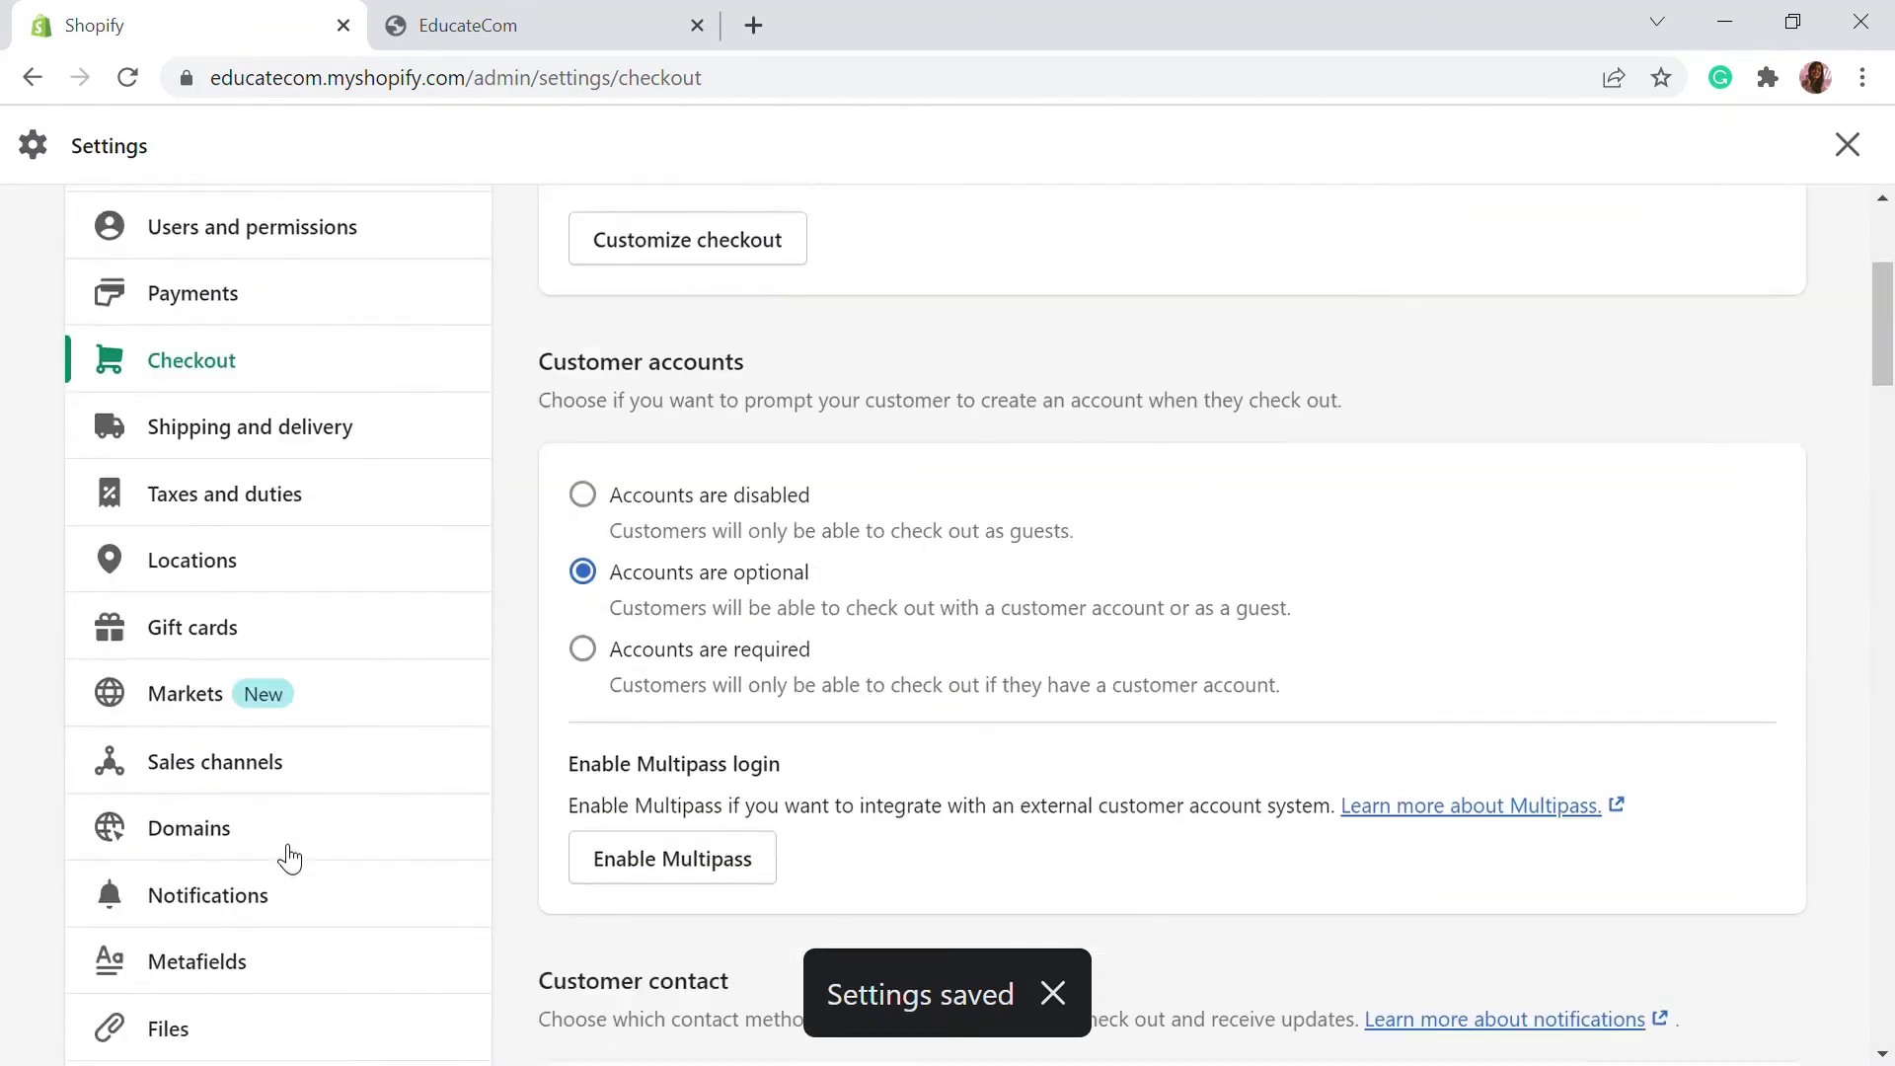
{"action": "scroll", "coordinate": [287, 856], "scroll_direction": "down", "scroll_amount": 1}
{"action": "scroll", "coordinate": [219, 718], "scroll_direction": "down", "scroll_amount": 2}
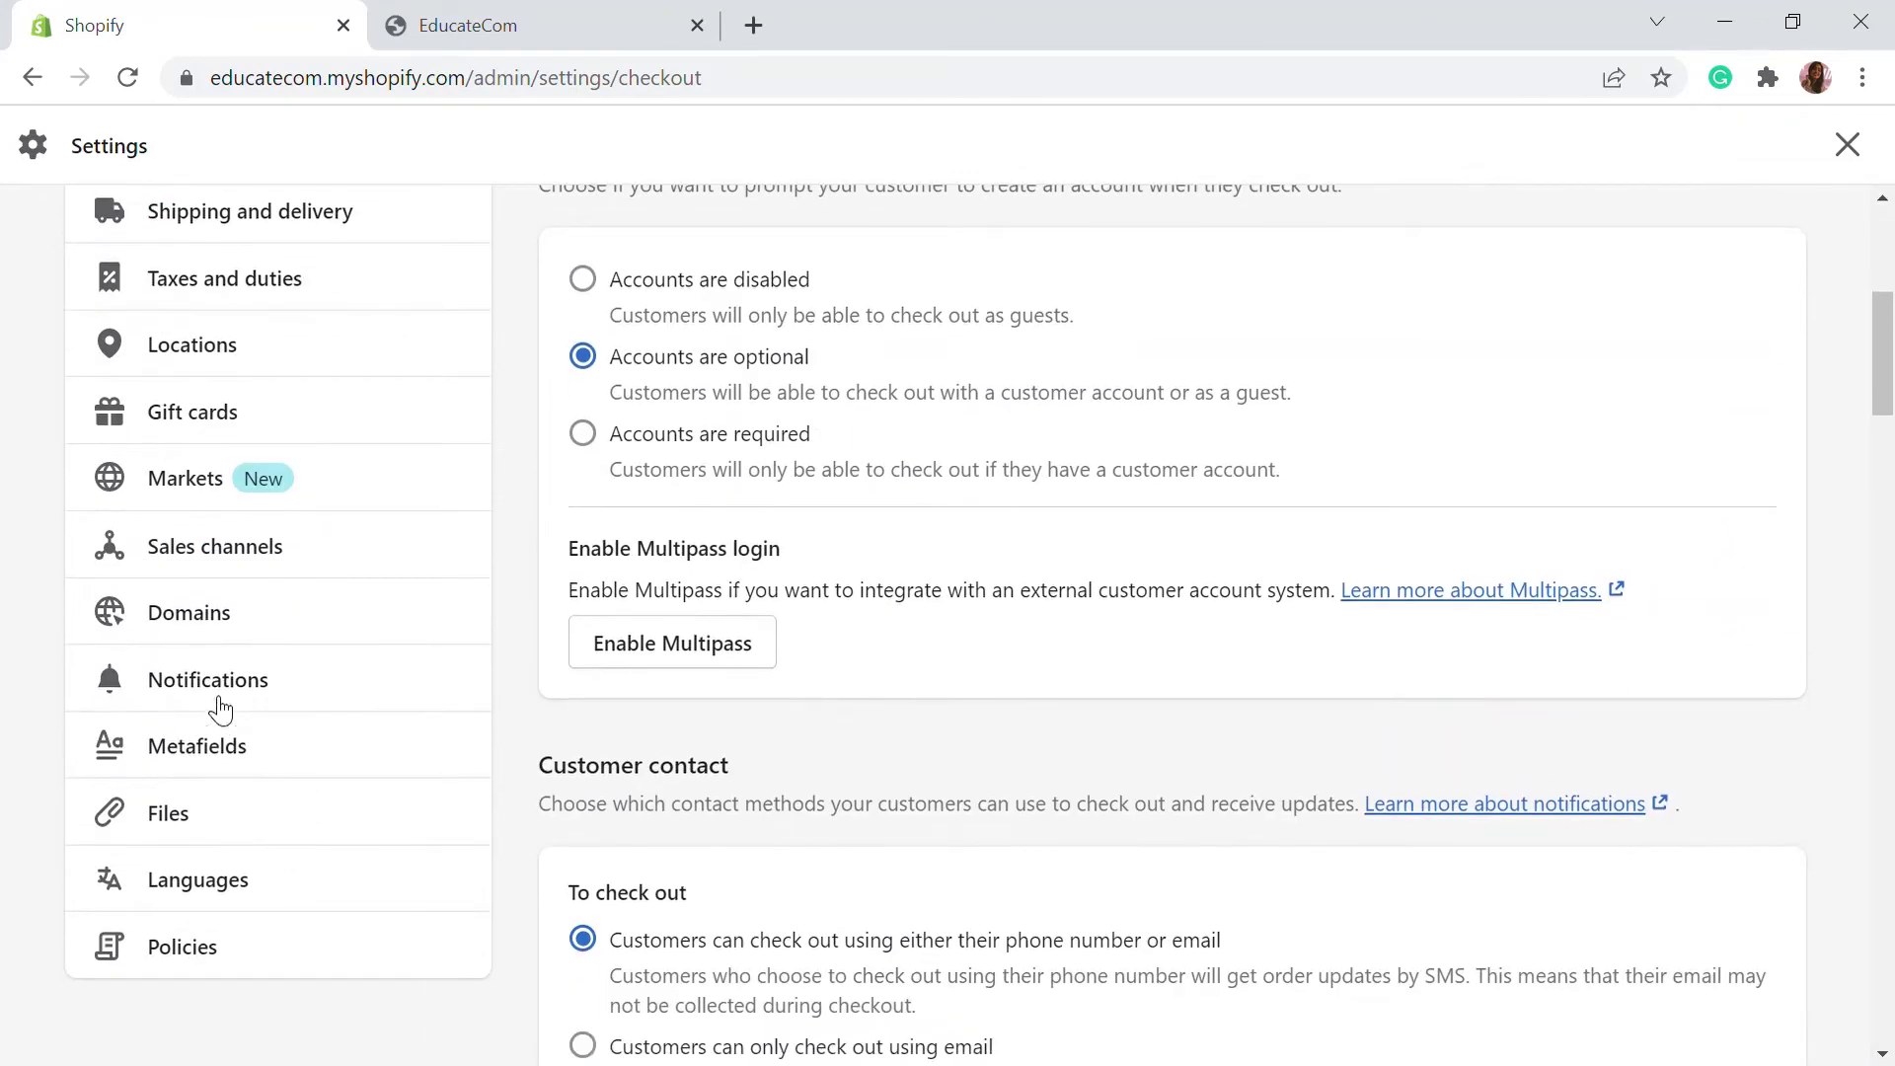
Open the Order confirmation template from the Notifications settings
{"action": "left_click", "coordinate": [219, 684]}
{"action": "scroll", "coordinate": [774, 312], "scroll_direction": "down", "scroll_amount": 1}
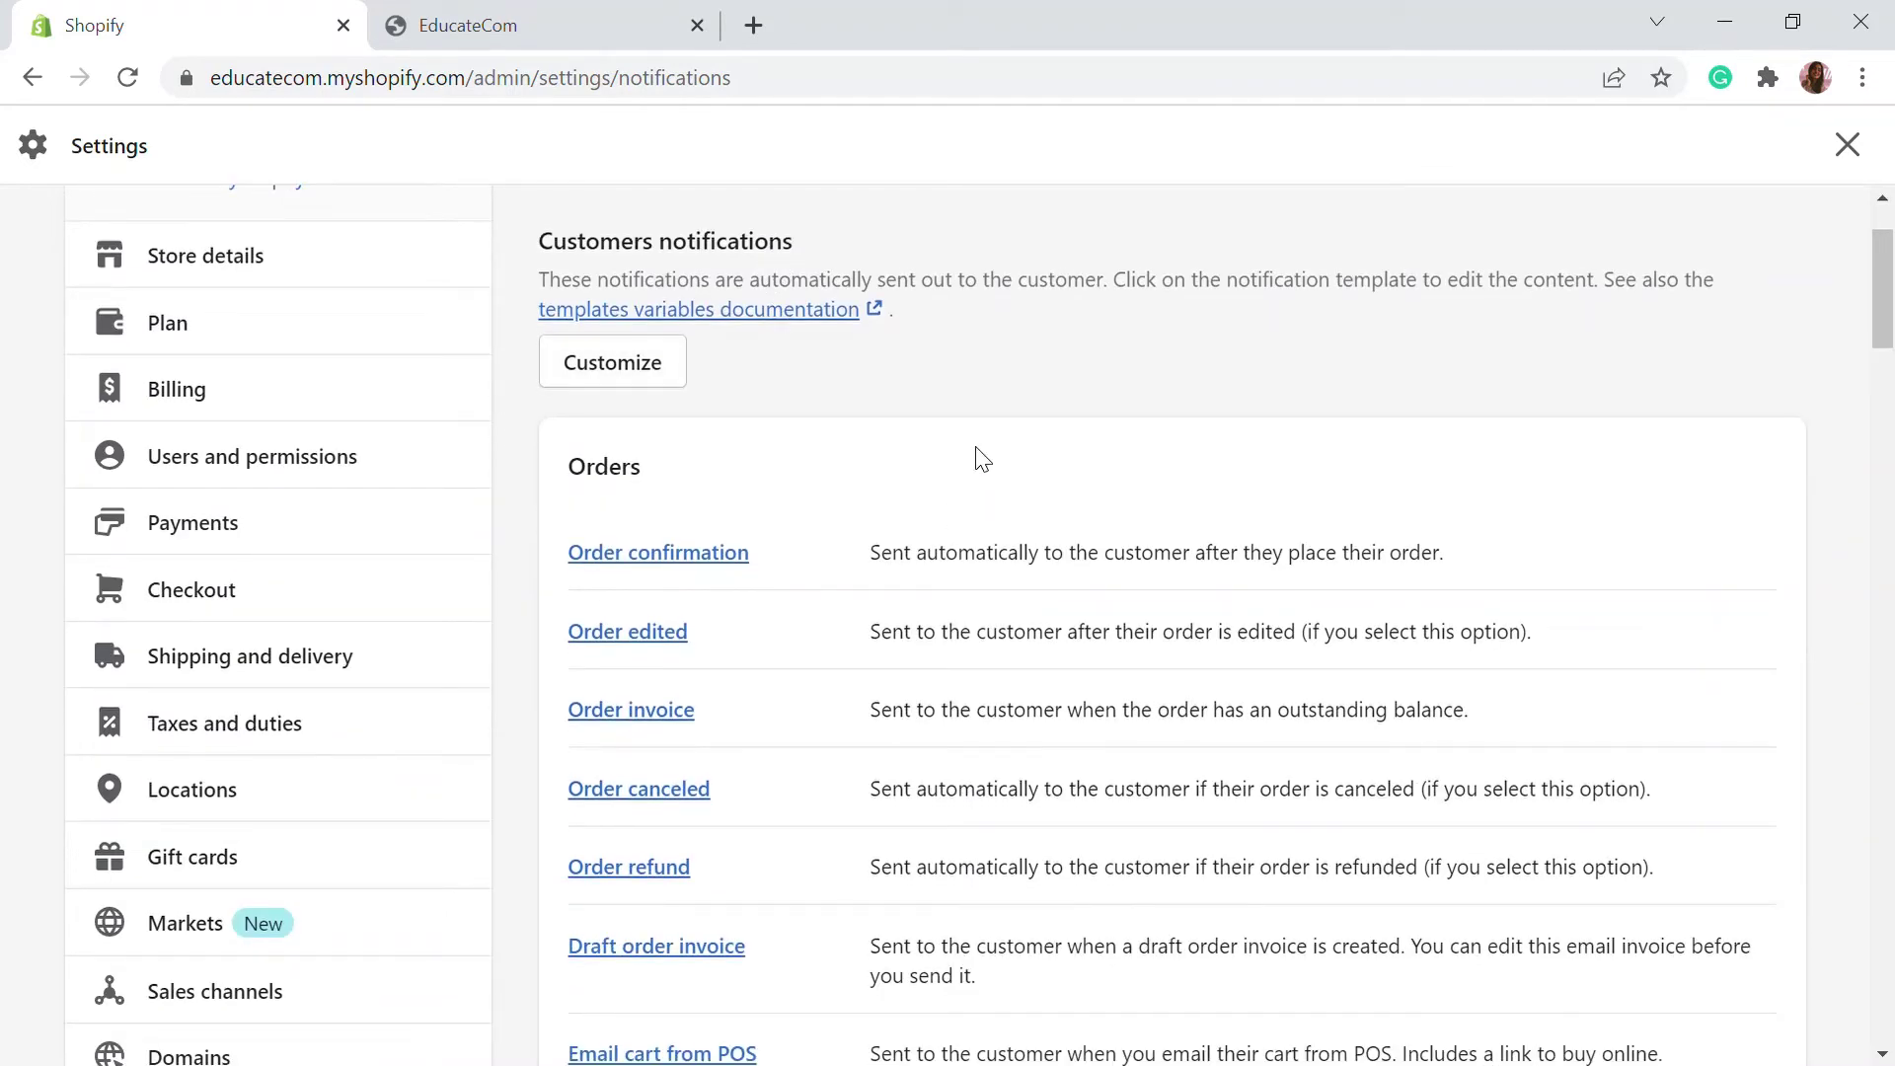
{"action": "scroll", "coordinate": [975, 460], "scroll_direction": "down", "scroll_amount": 1}
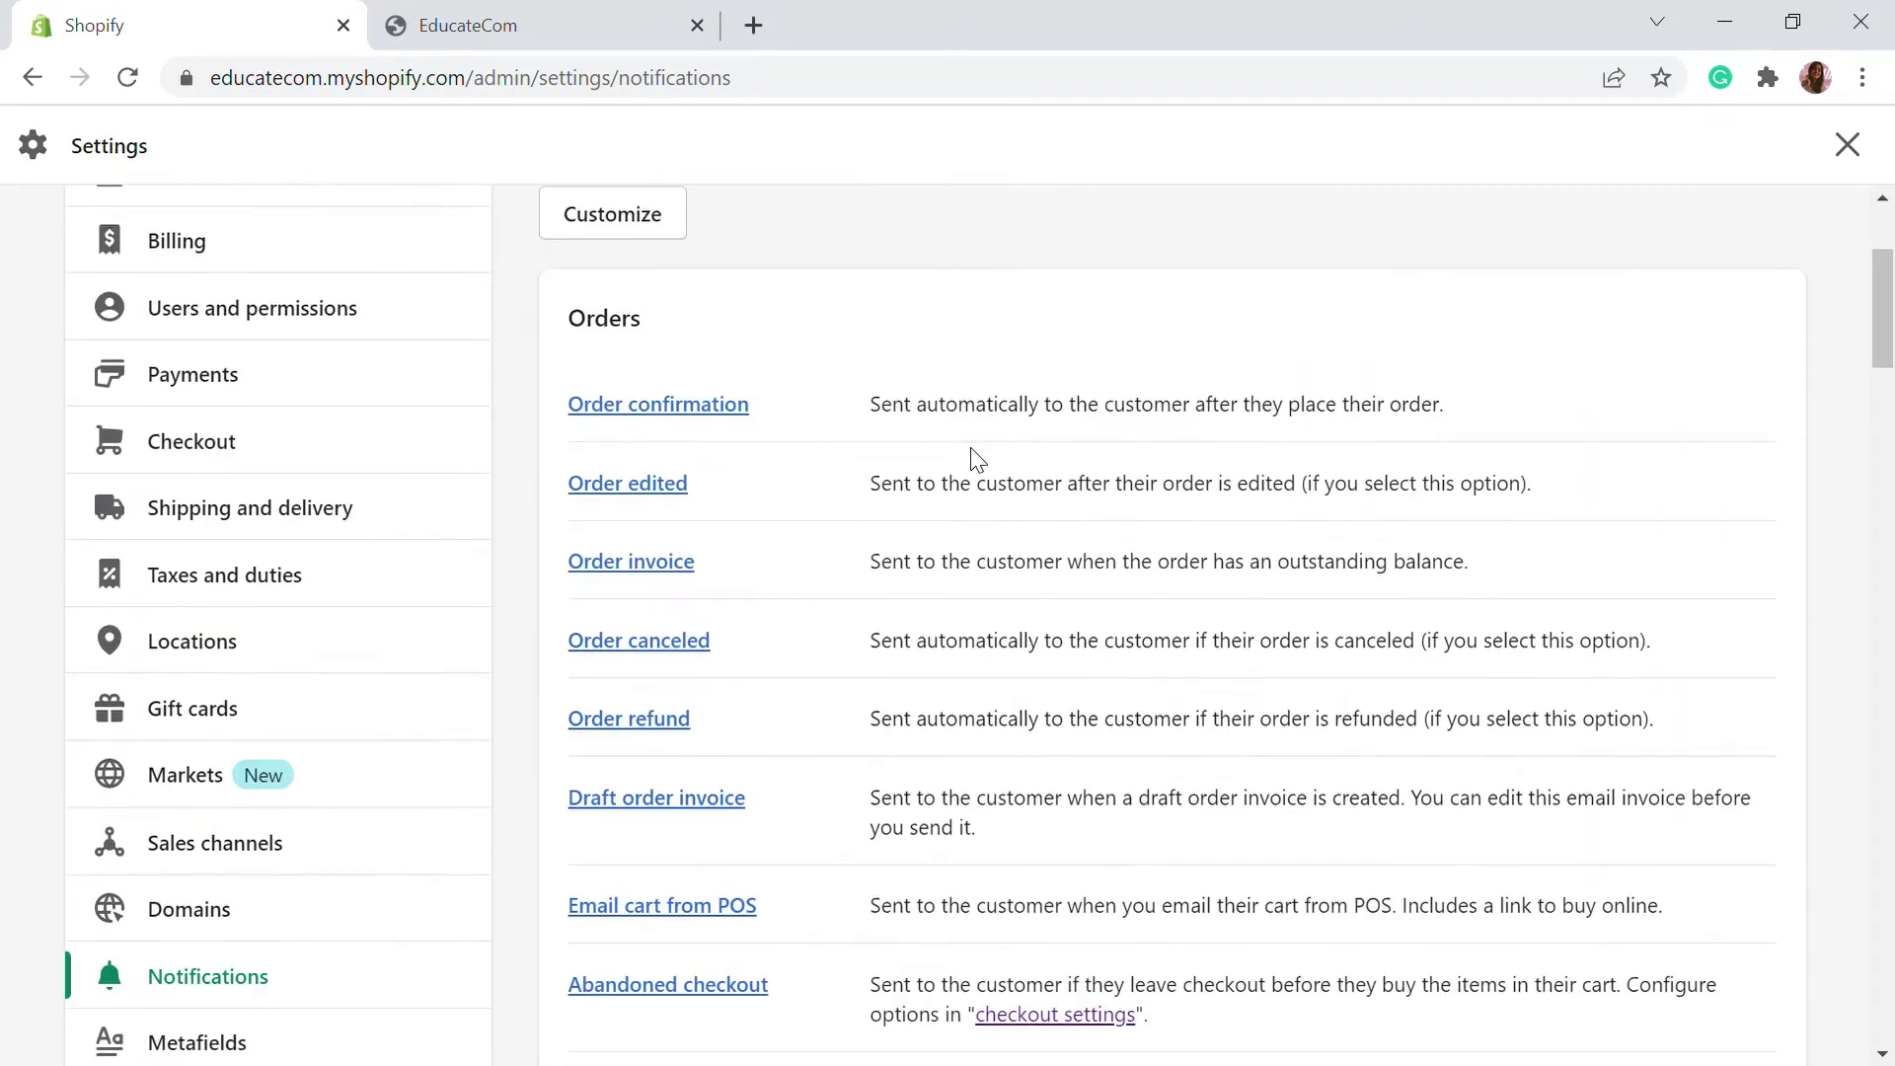
{"action": "left_click", "coordinate": [647, 404]}
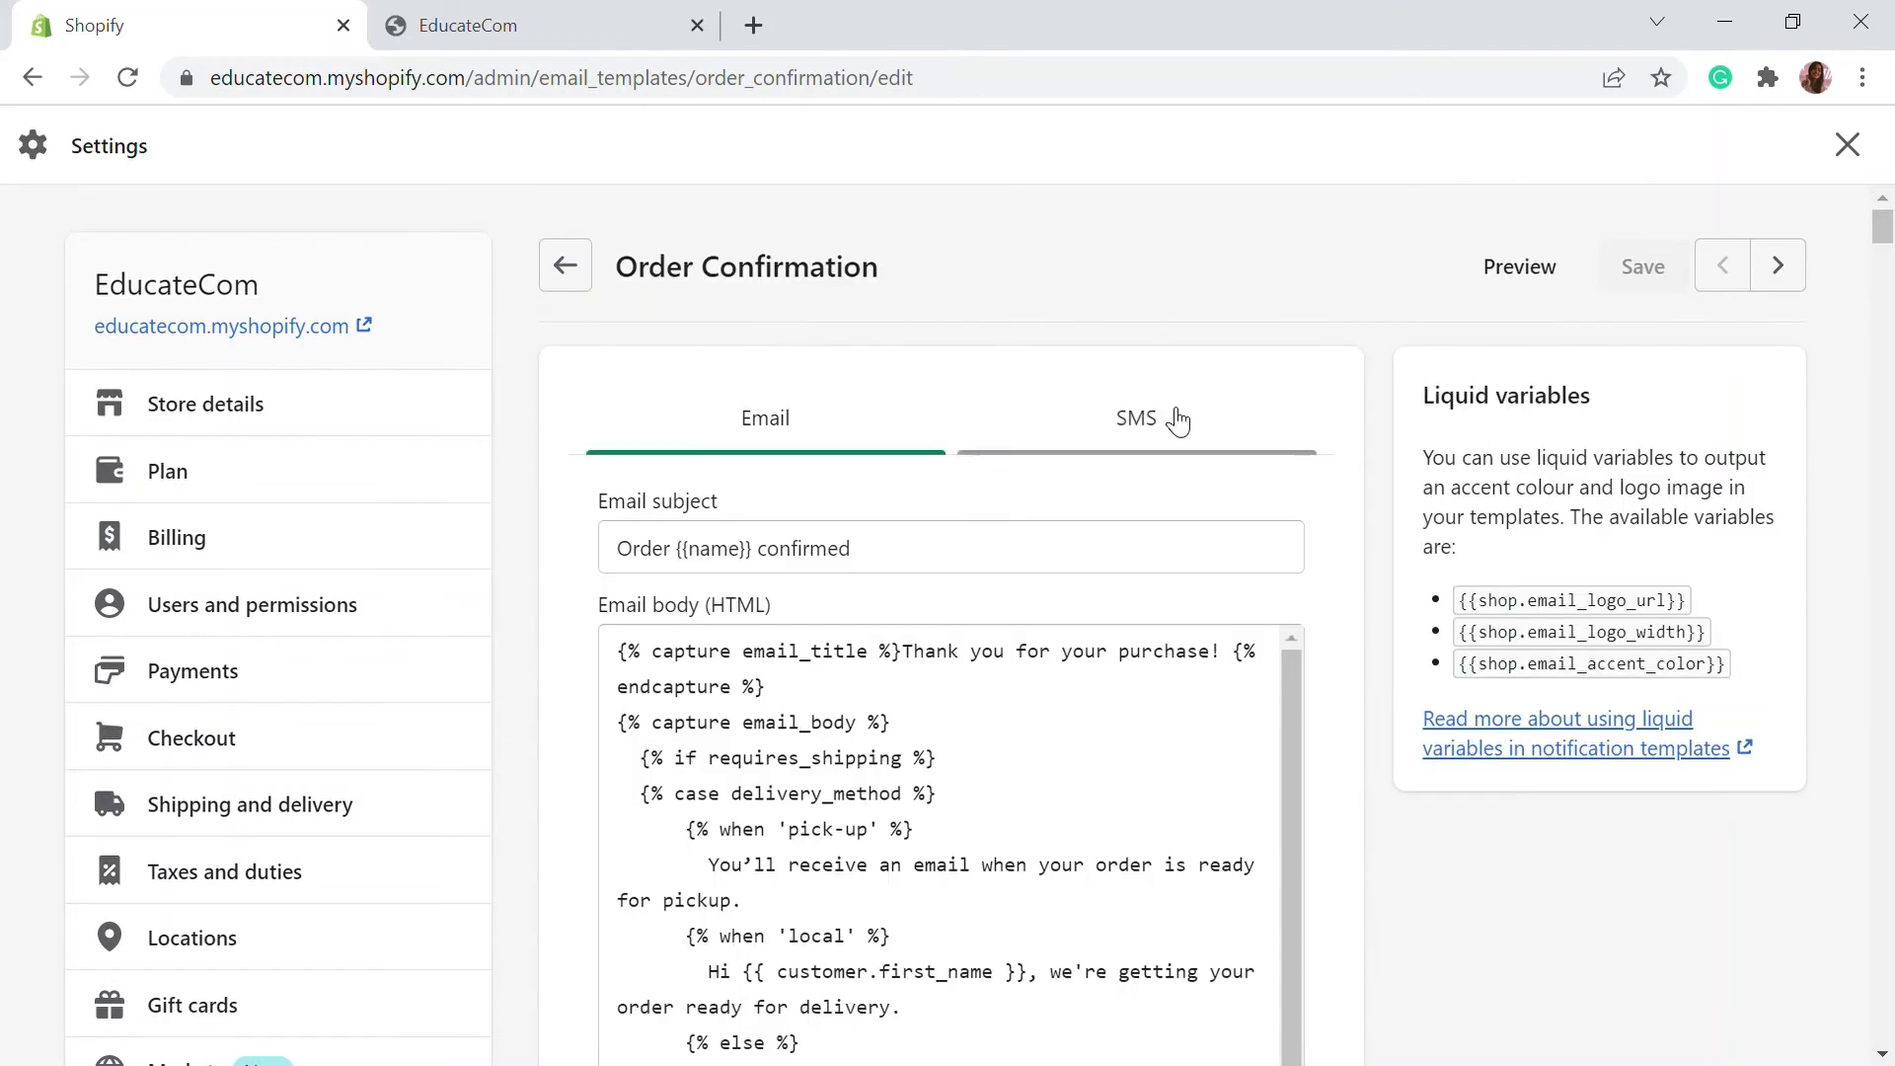
{"action": "left_click", "coordinate": [1179, 415]}
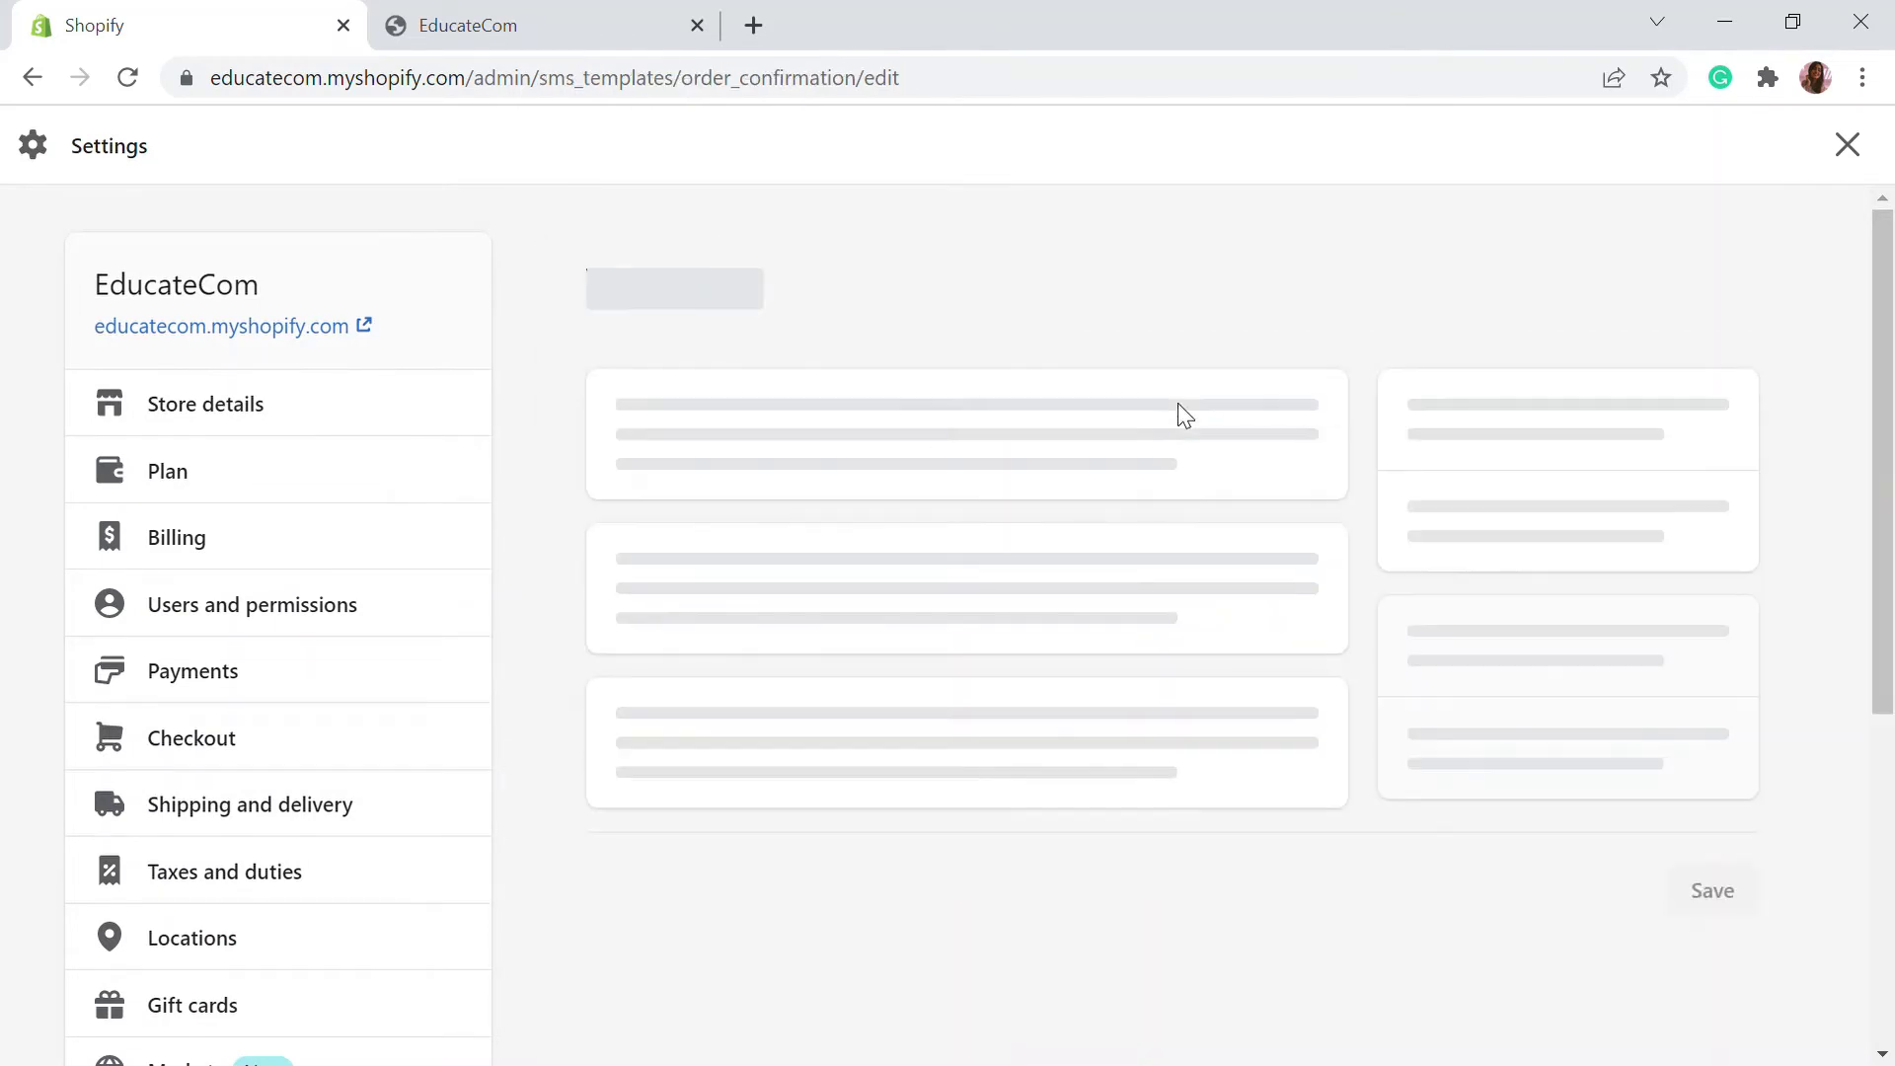
{"action": "scroll", "coordinate": [1015, 552], "scroll_direction": "down", "scroll_amount": 1}
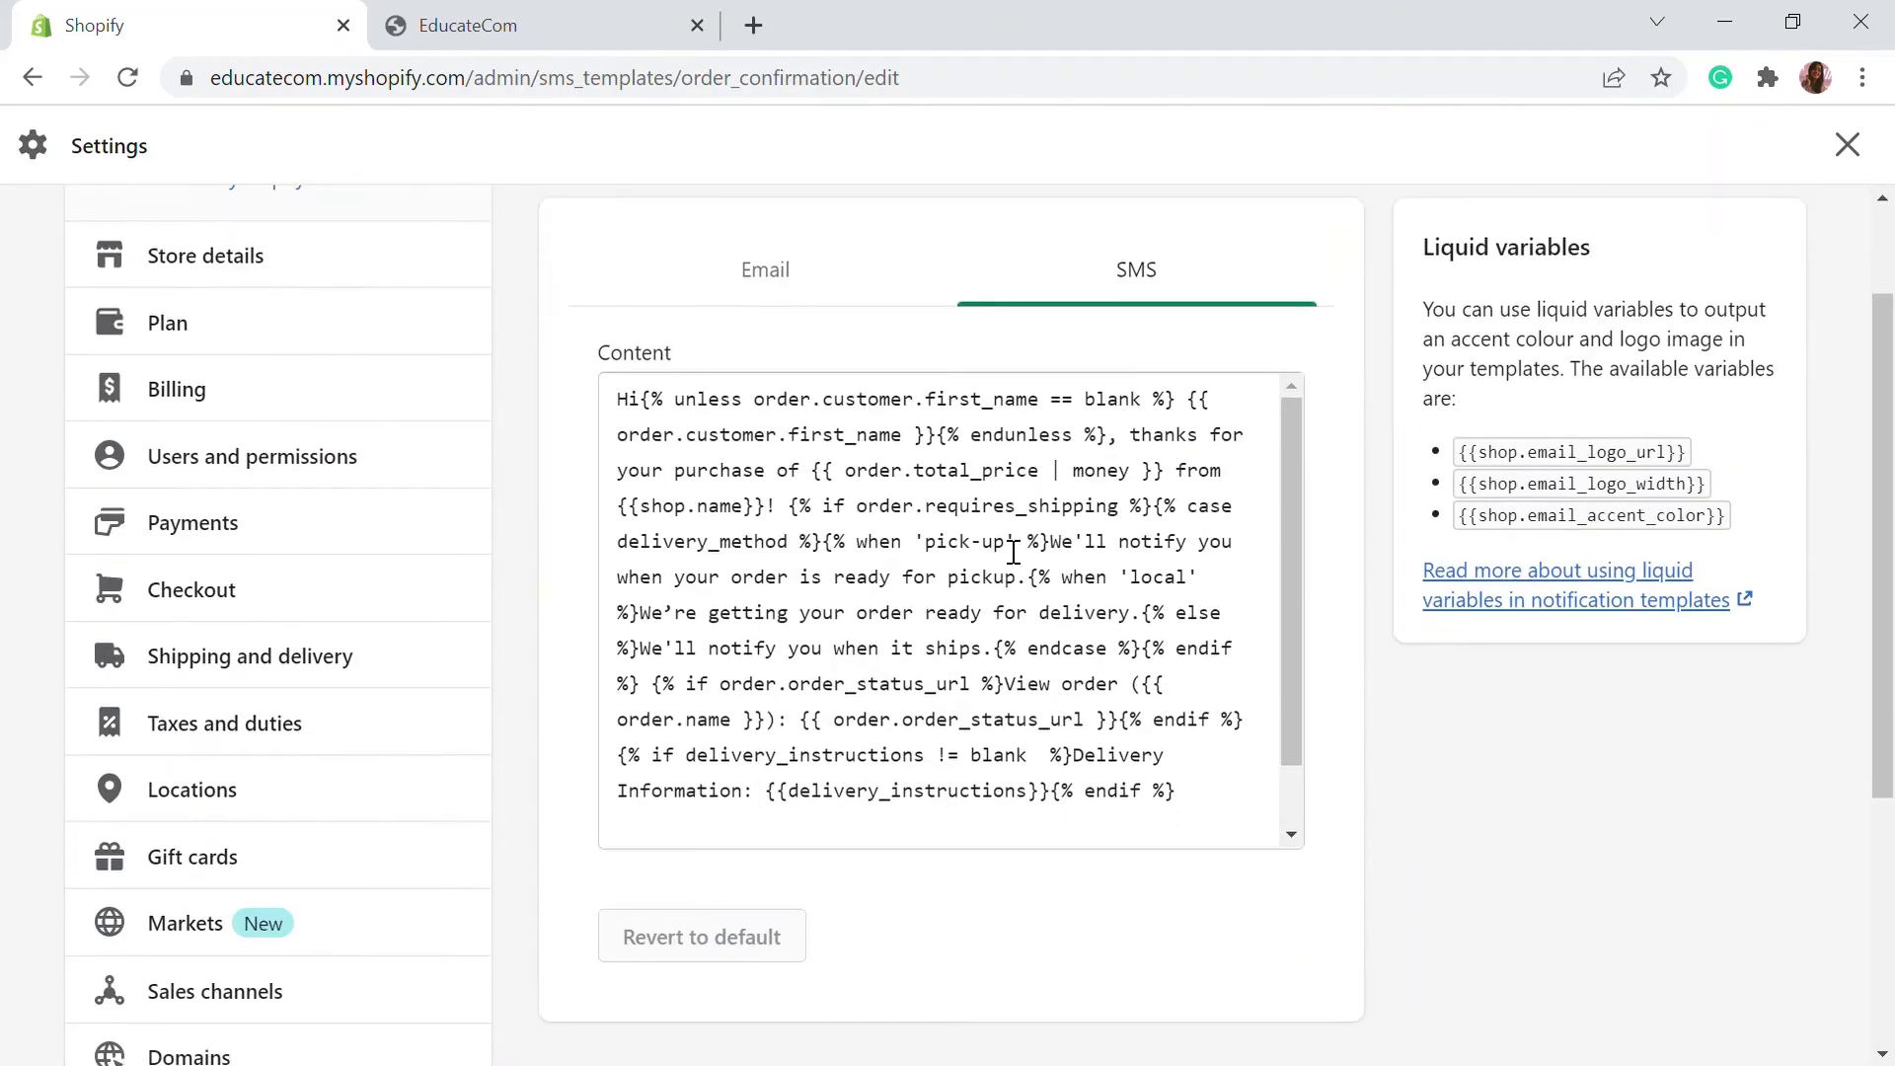
{"action": "scroll", "coordinate": [823, 553], "scroll_direction": "down", "scroll_amount": 1}
{"action": "scroll", "coordinate": [823, 554], "scroll_direction": "up", "scroll_amount": 2}
{"action": "left_click_drag", "start_coordinate": [640, 400], "coordinate": [1185, 403]}
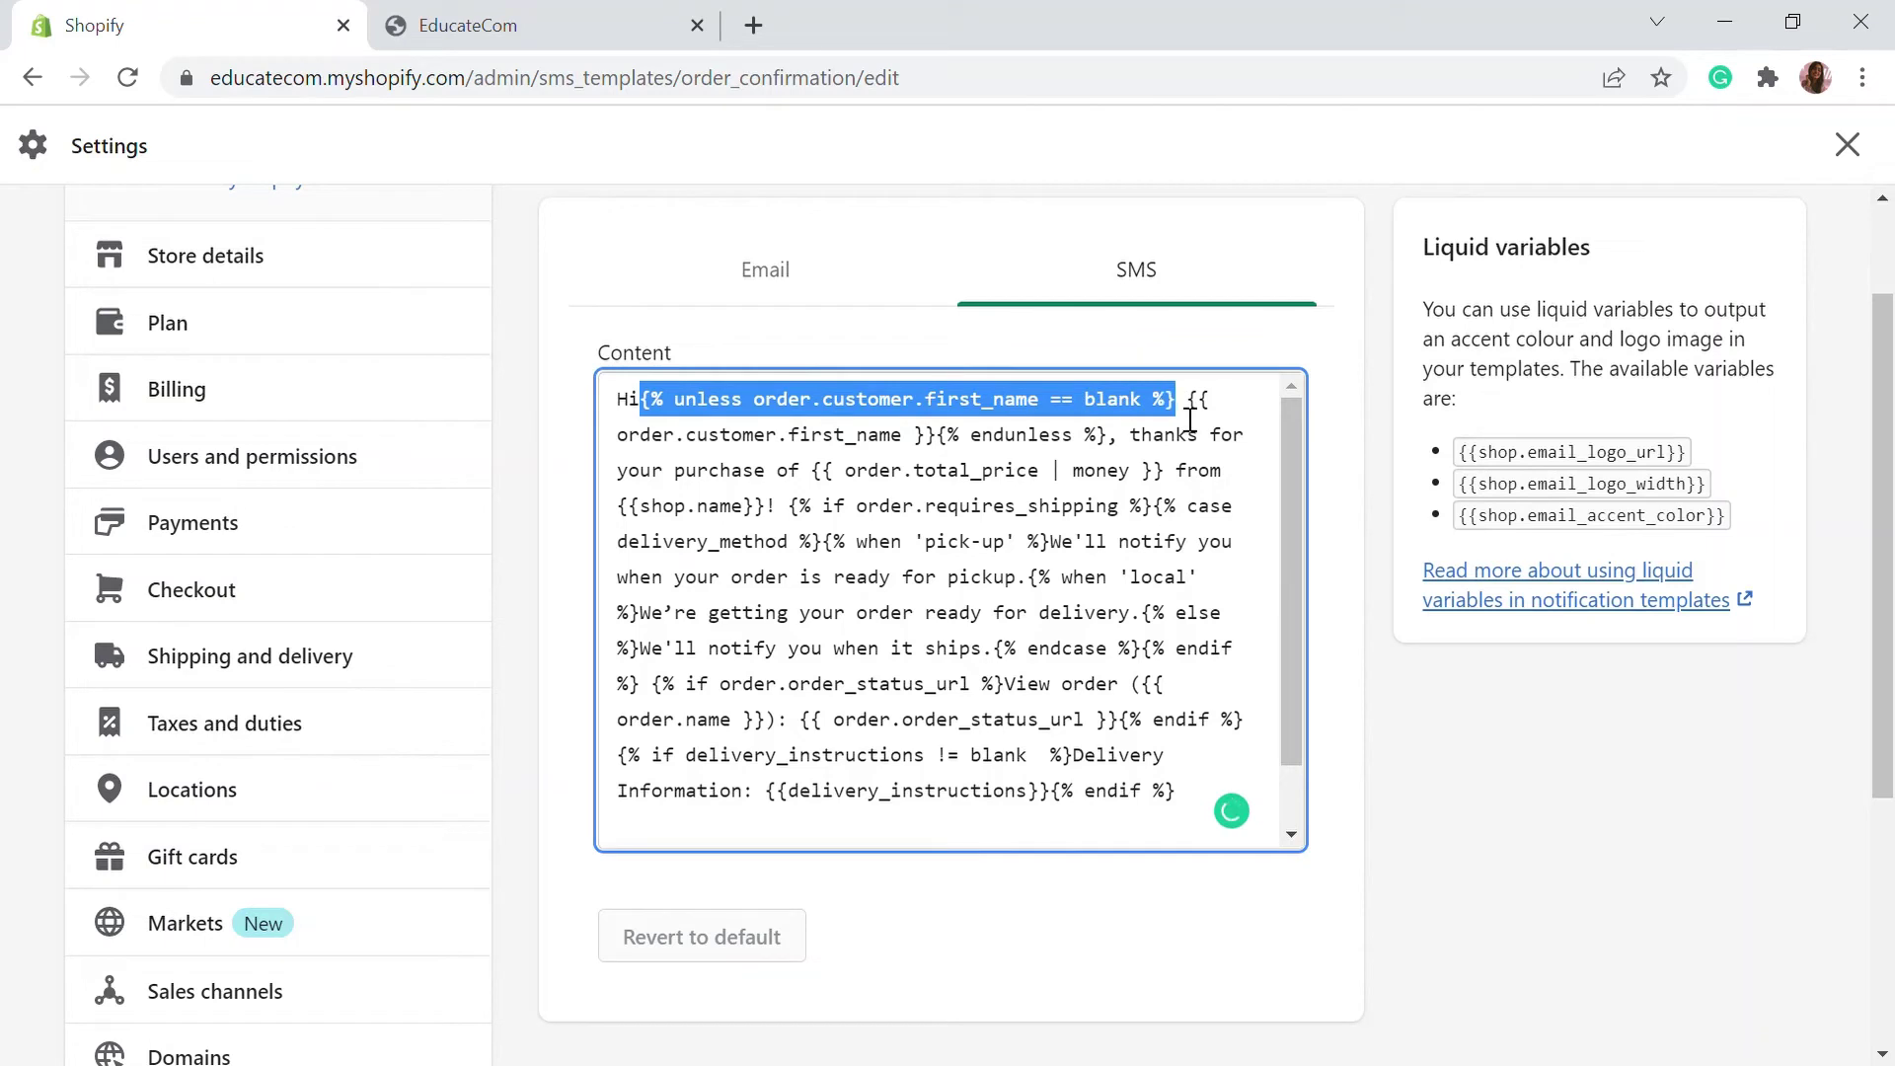
{"action": "left_click", "coordinate": [1179, 485]}
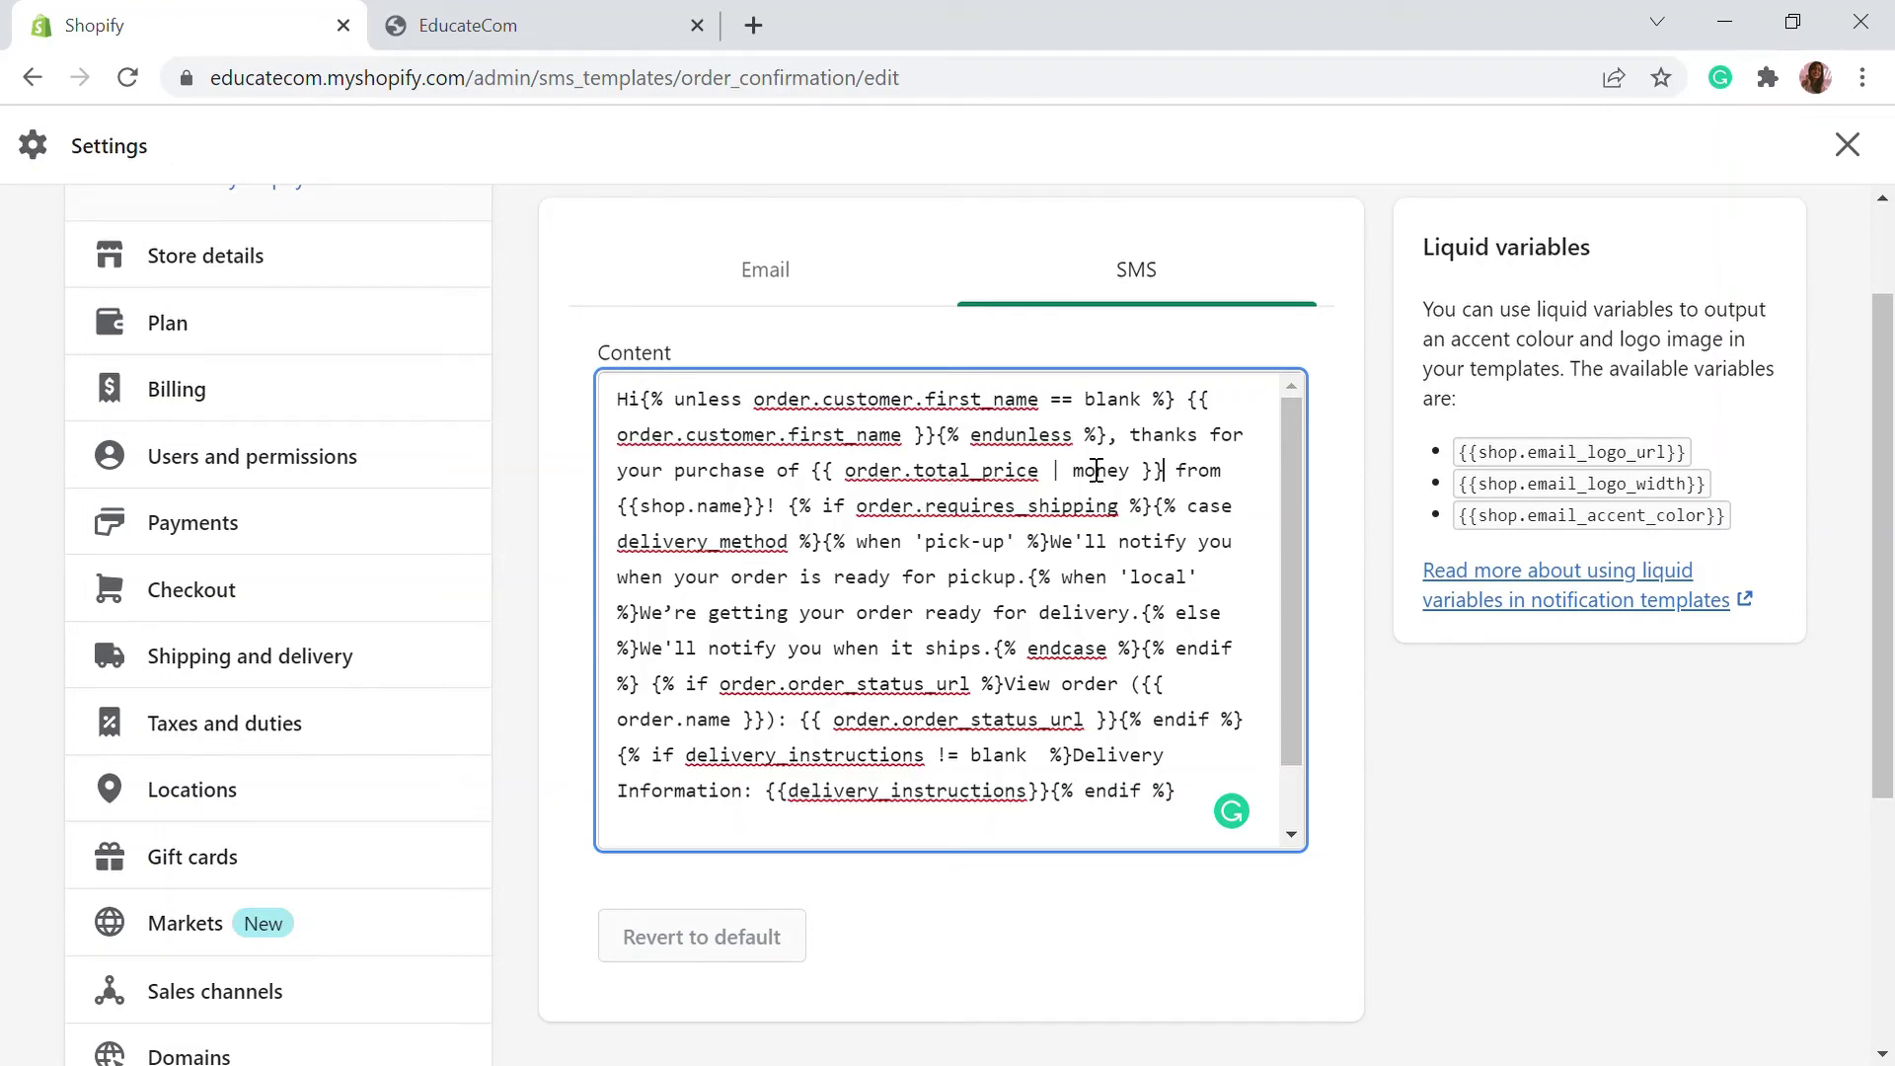
Delete the pick-up, local delivery and shipping when-clauses, keeping {% endcase %}
{"action": "left_click_drag", "start_coordinate": [835, 559], "coordinate": [1141, 665]}
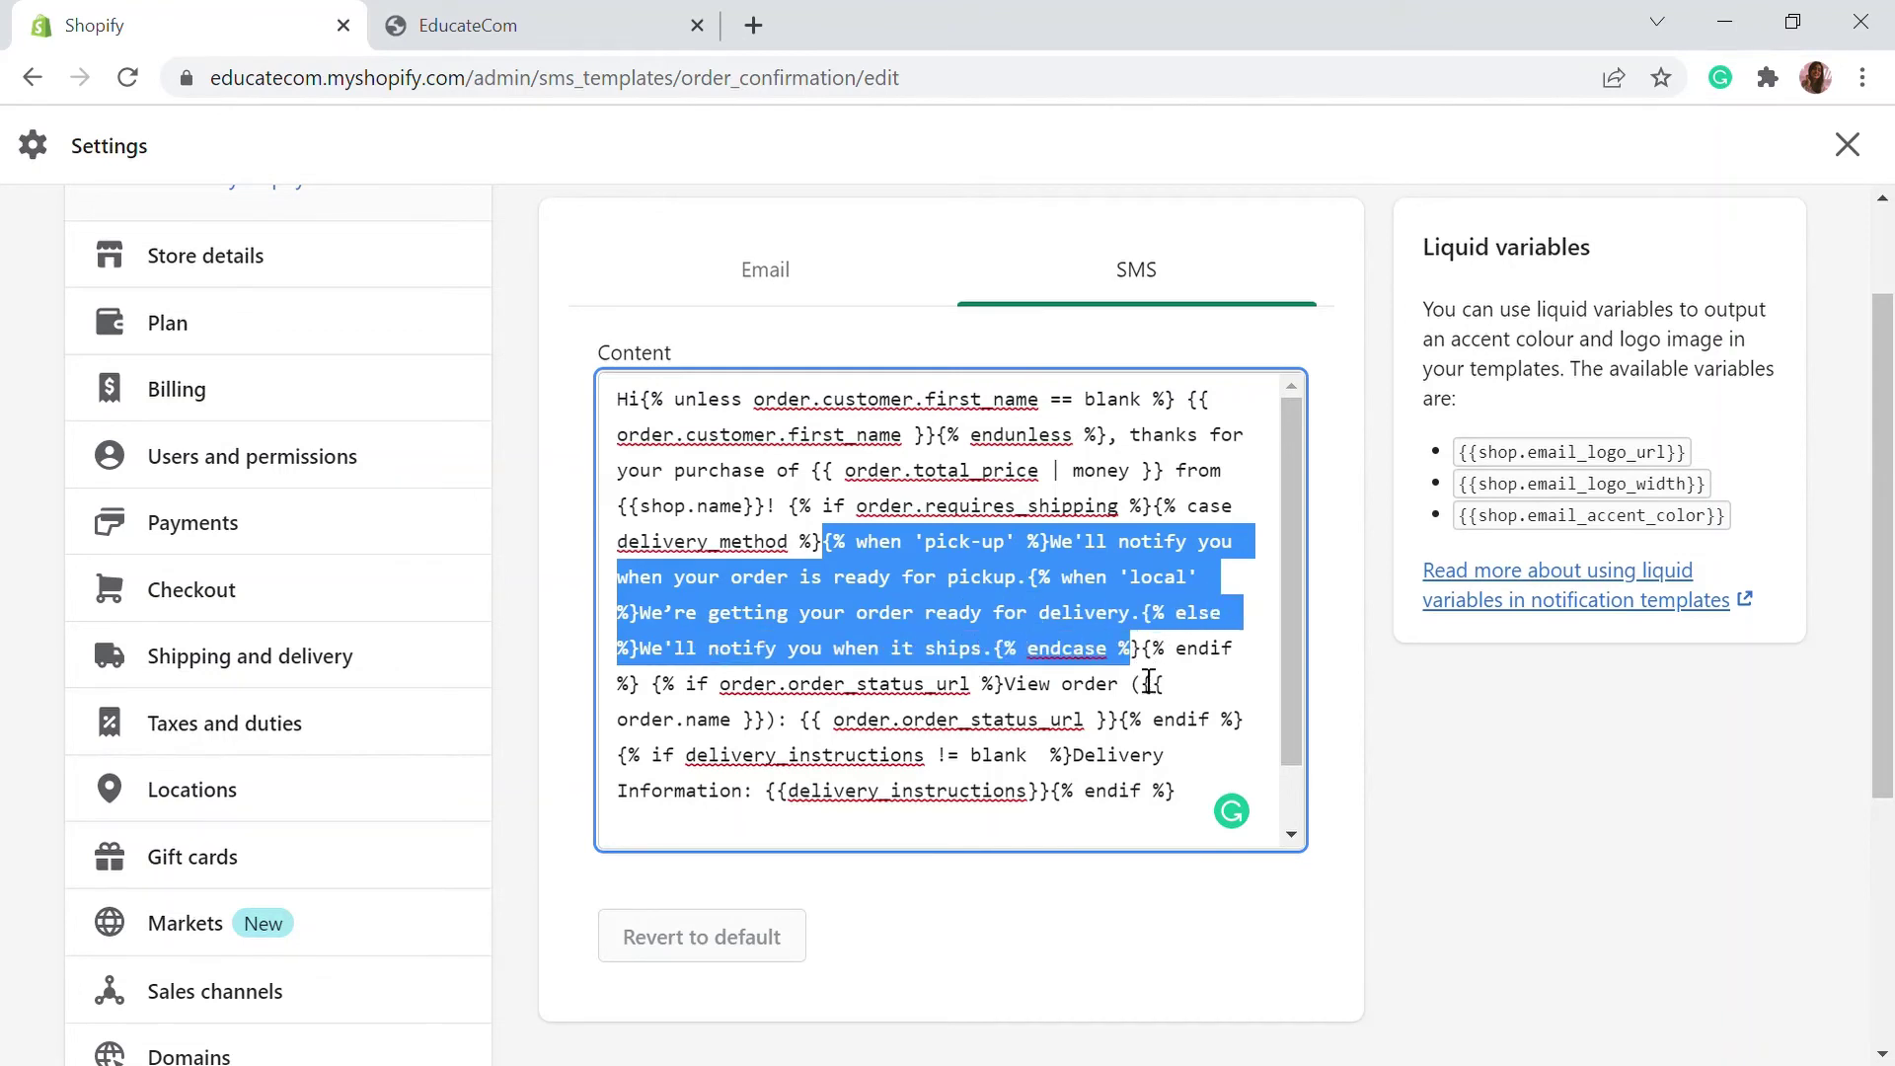
{"action": "left_click_drag", "start_coordinate": [1142, 666], "coordinate": [1000, 659]}
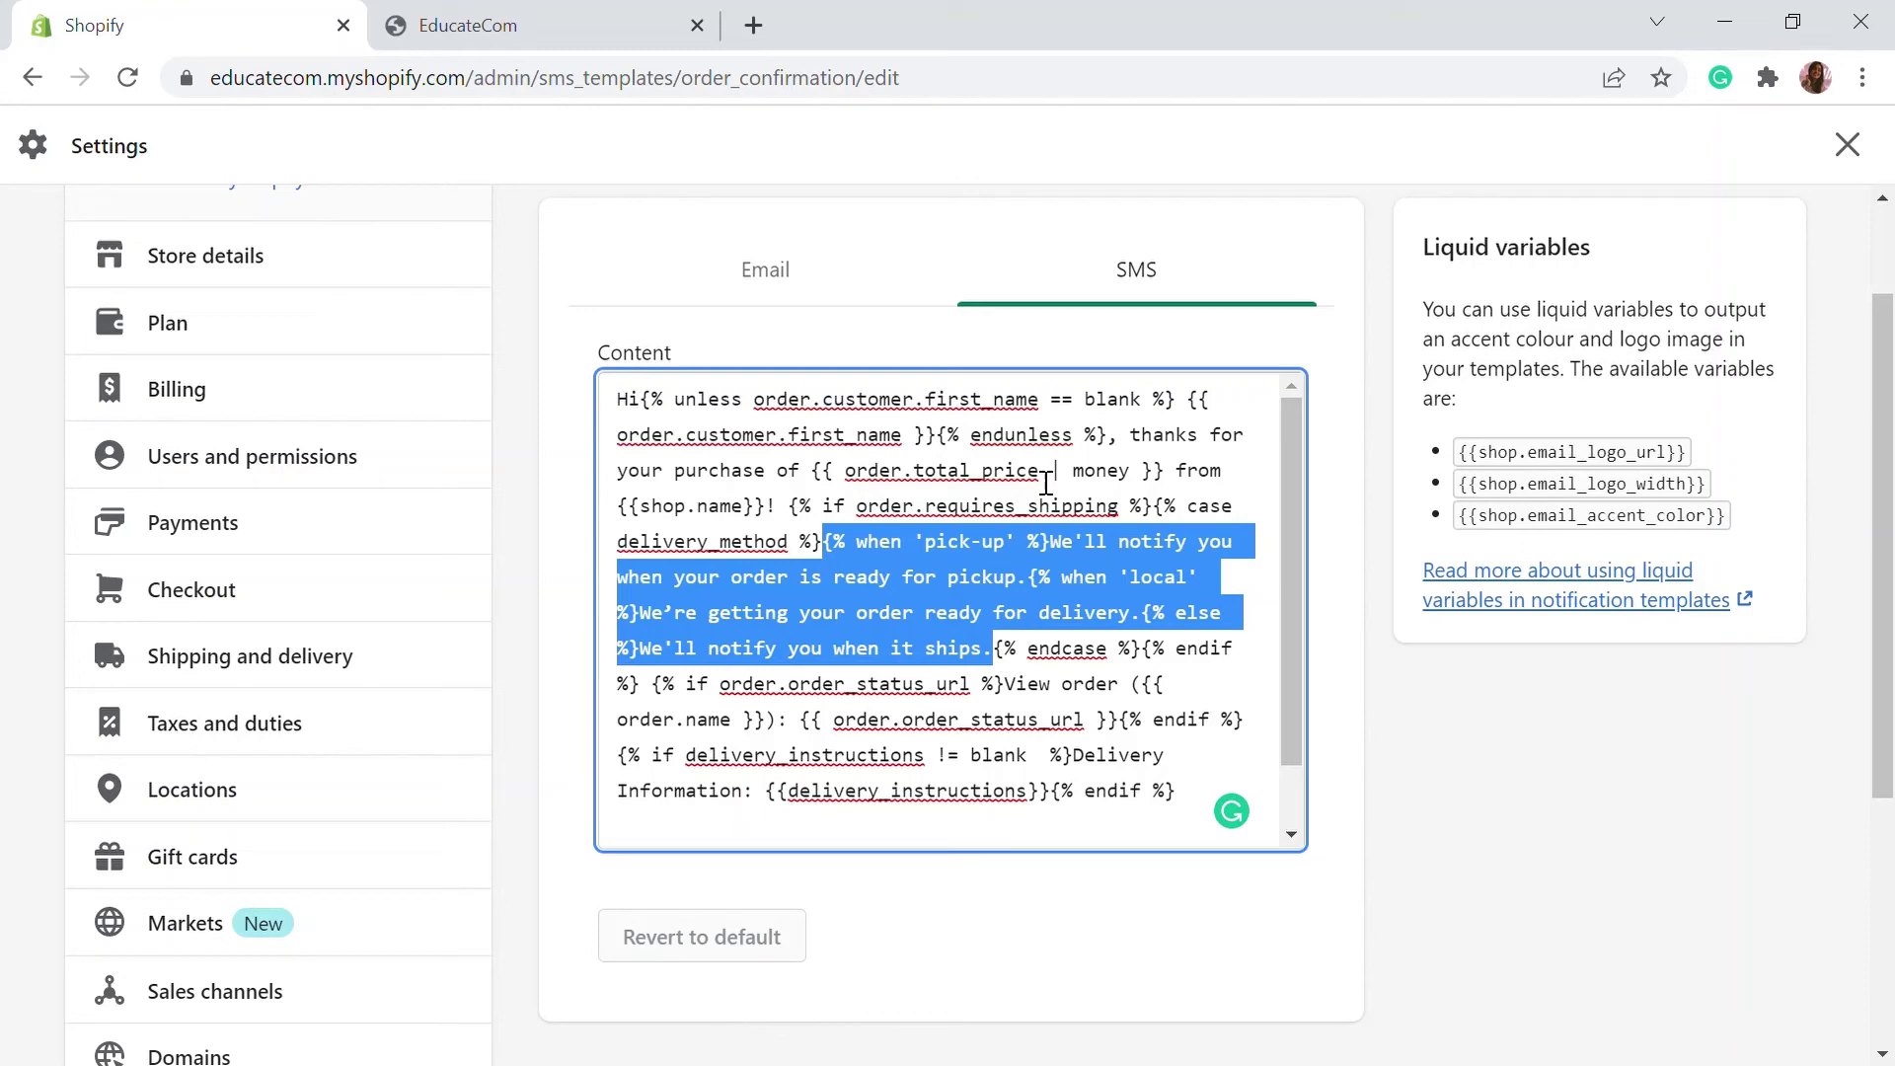
{"action": "key", "text": "BackSpace"}
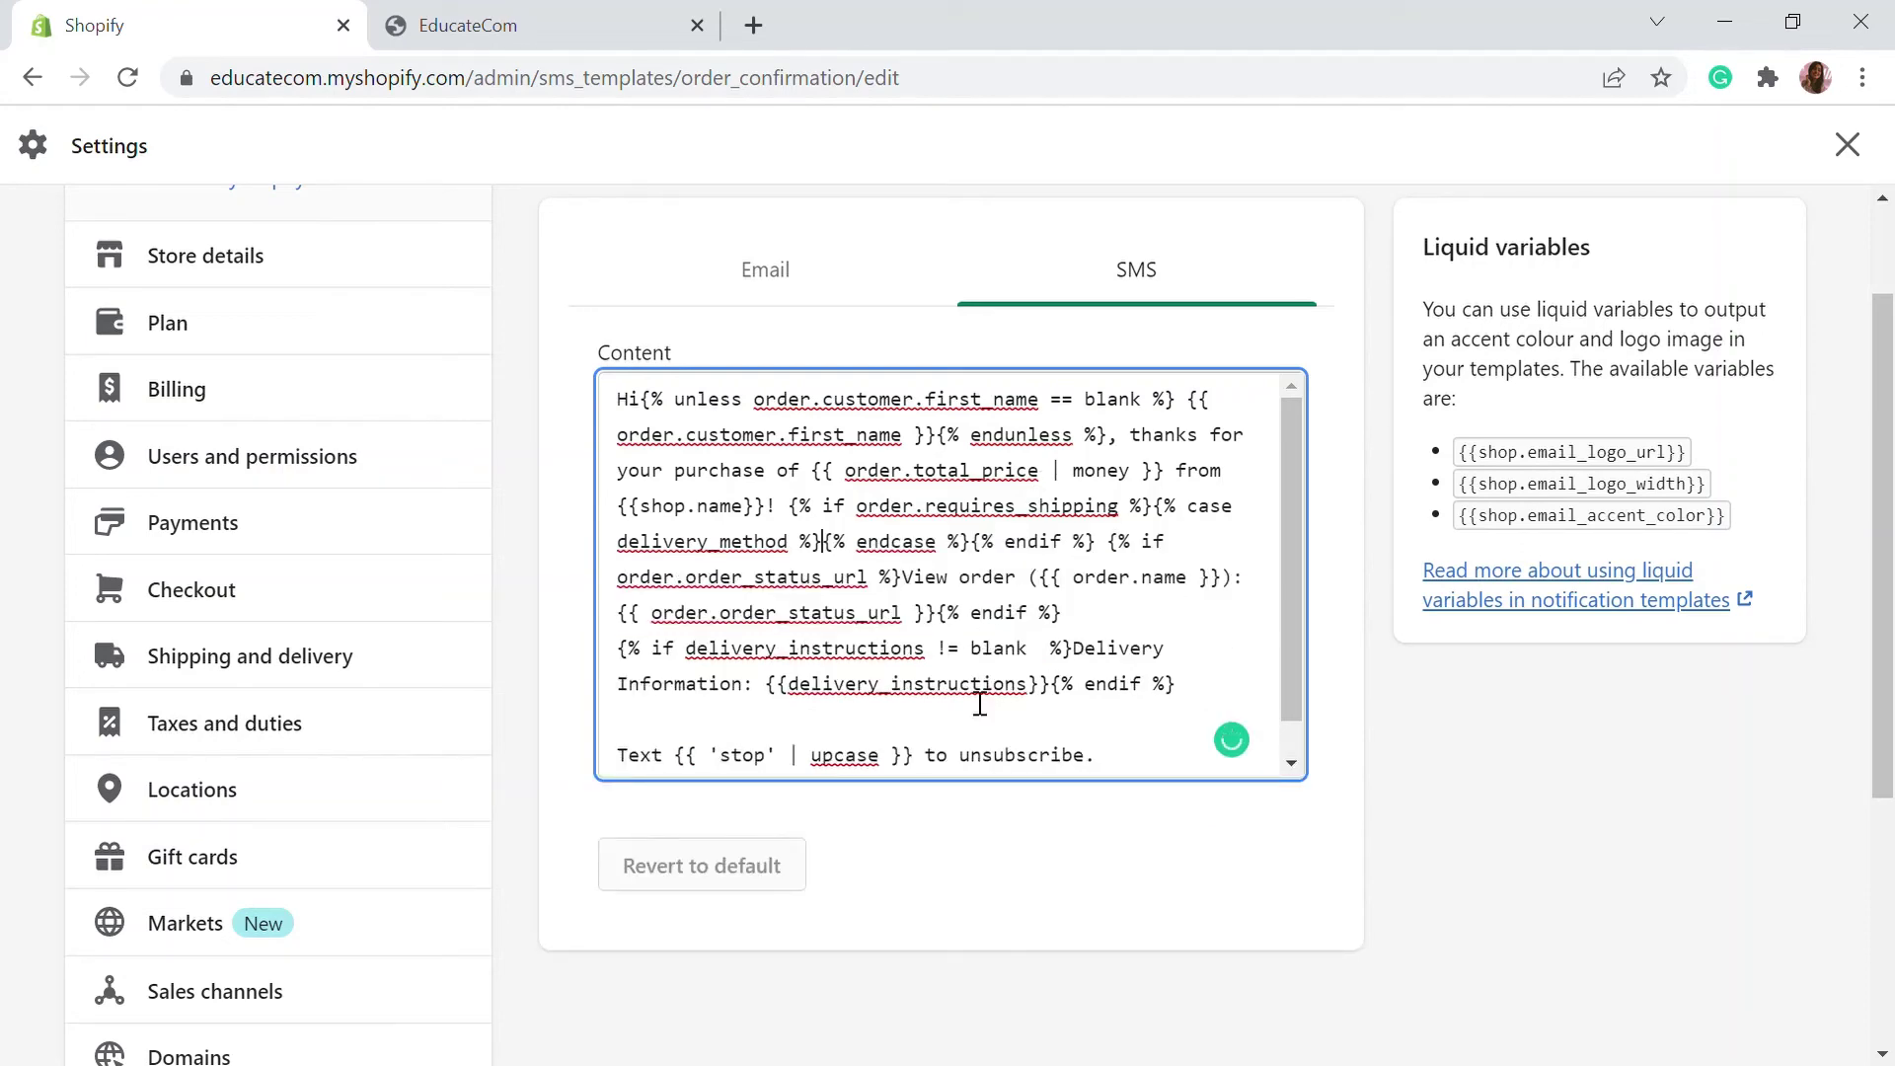
{"action": "scroll", "coordinate": [925, 748], "scroll_direction": "down", "scroll_amount": 1}
{"action": "scroll", "coordinate": [803, 542], "scroll_direction": "up", "scroll_amount": 1}
{"action": "scroll", "coordinate": [816, 580], "scroll_direction": "down", "scroll_amount": 1}
{"action": "scroll", "coordinate": [859, 642], "scroll_direction": "down", "scroll_amount": 2}
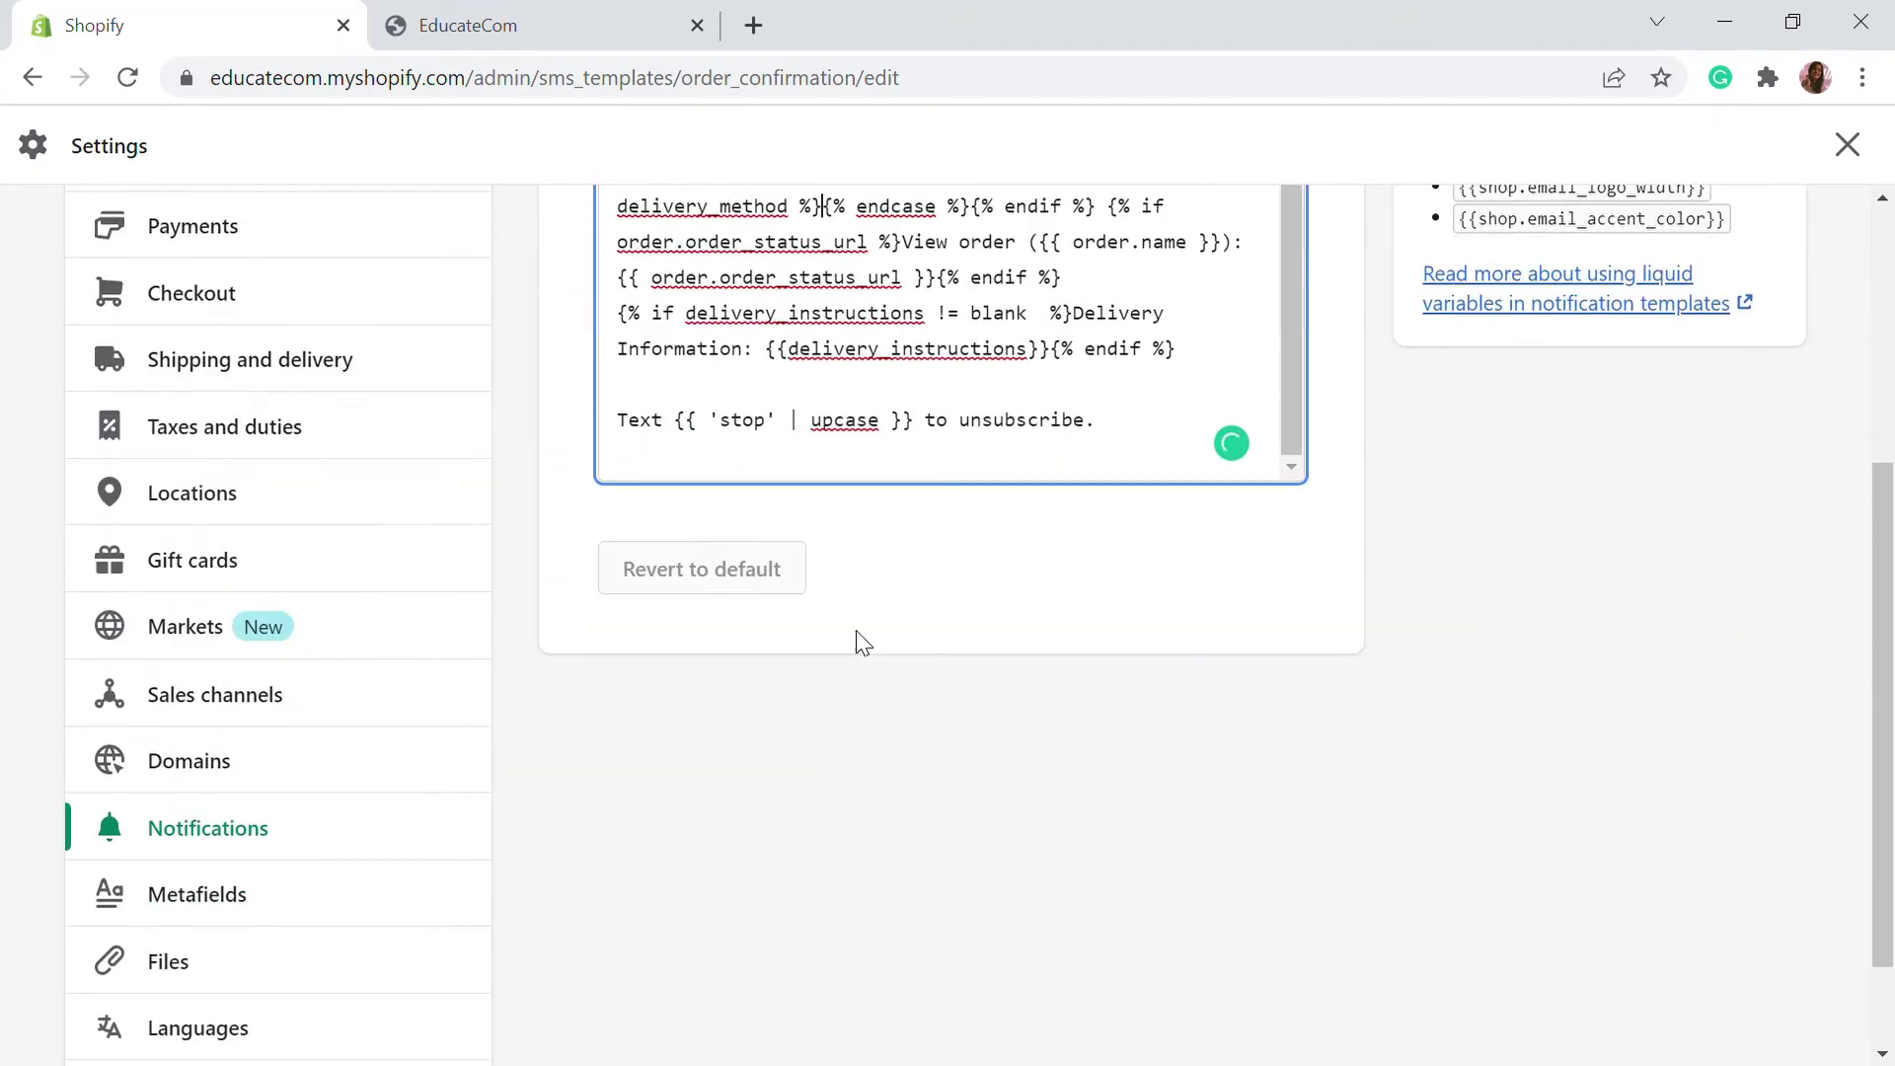
{"action": "scroll", "coordinate": [722, 511], "scroll_direction": "up", "scroll_amount": 2}
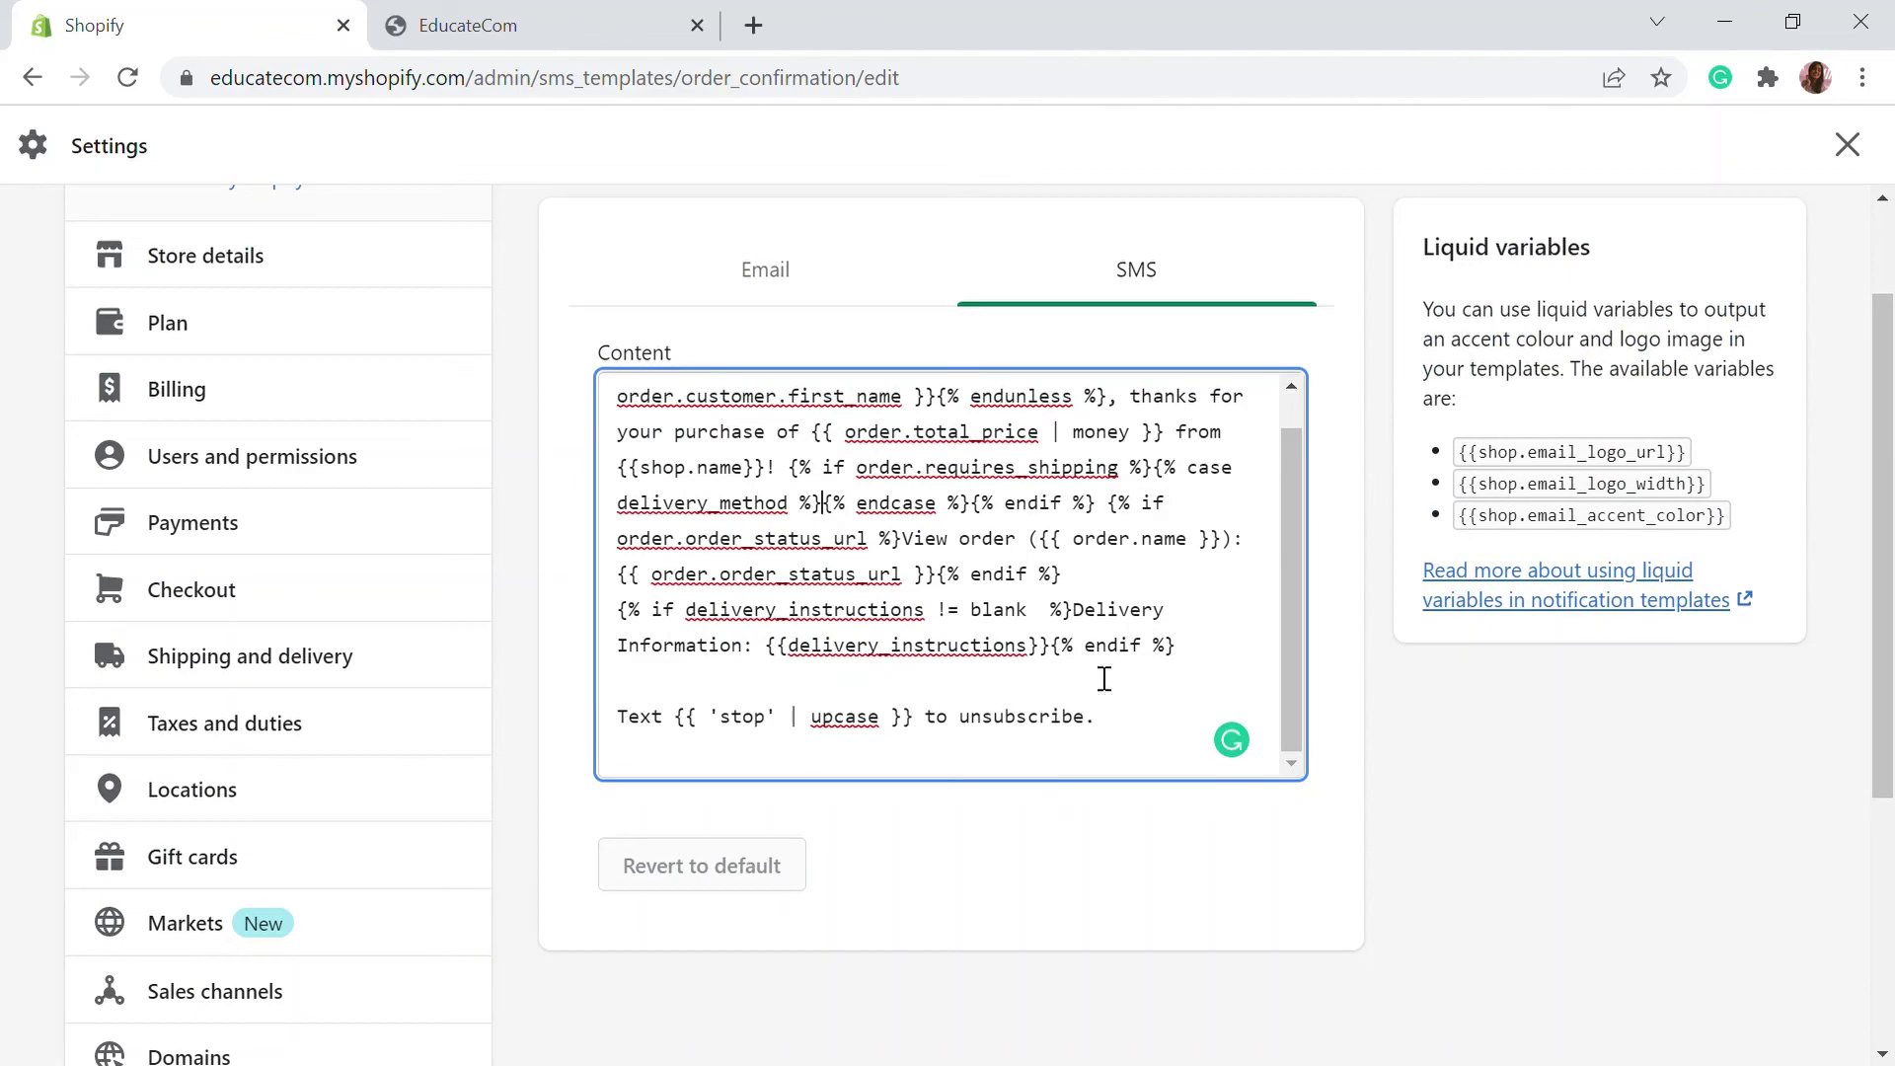
{"action": "scroll", "coordinate": [1286, 542], "scroll_direction": "up", "scroll_amount": 2}
{"action": "scroll", "coordinate": [1286, 542], "scroll_direction": "up", "scroll_amount": 2}
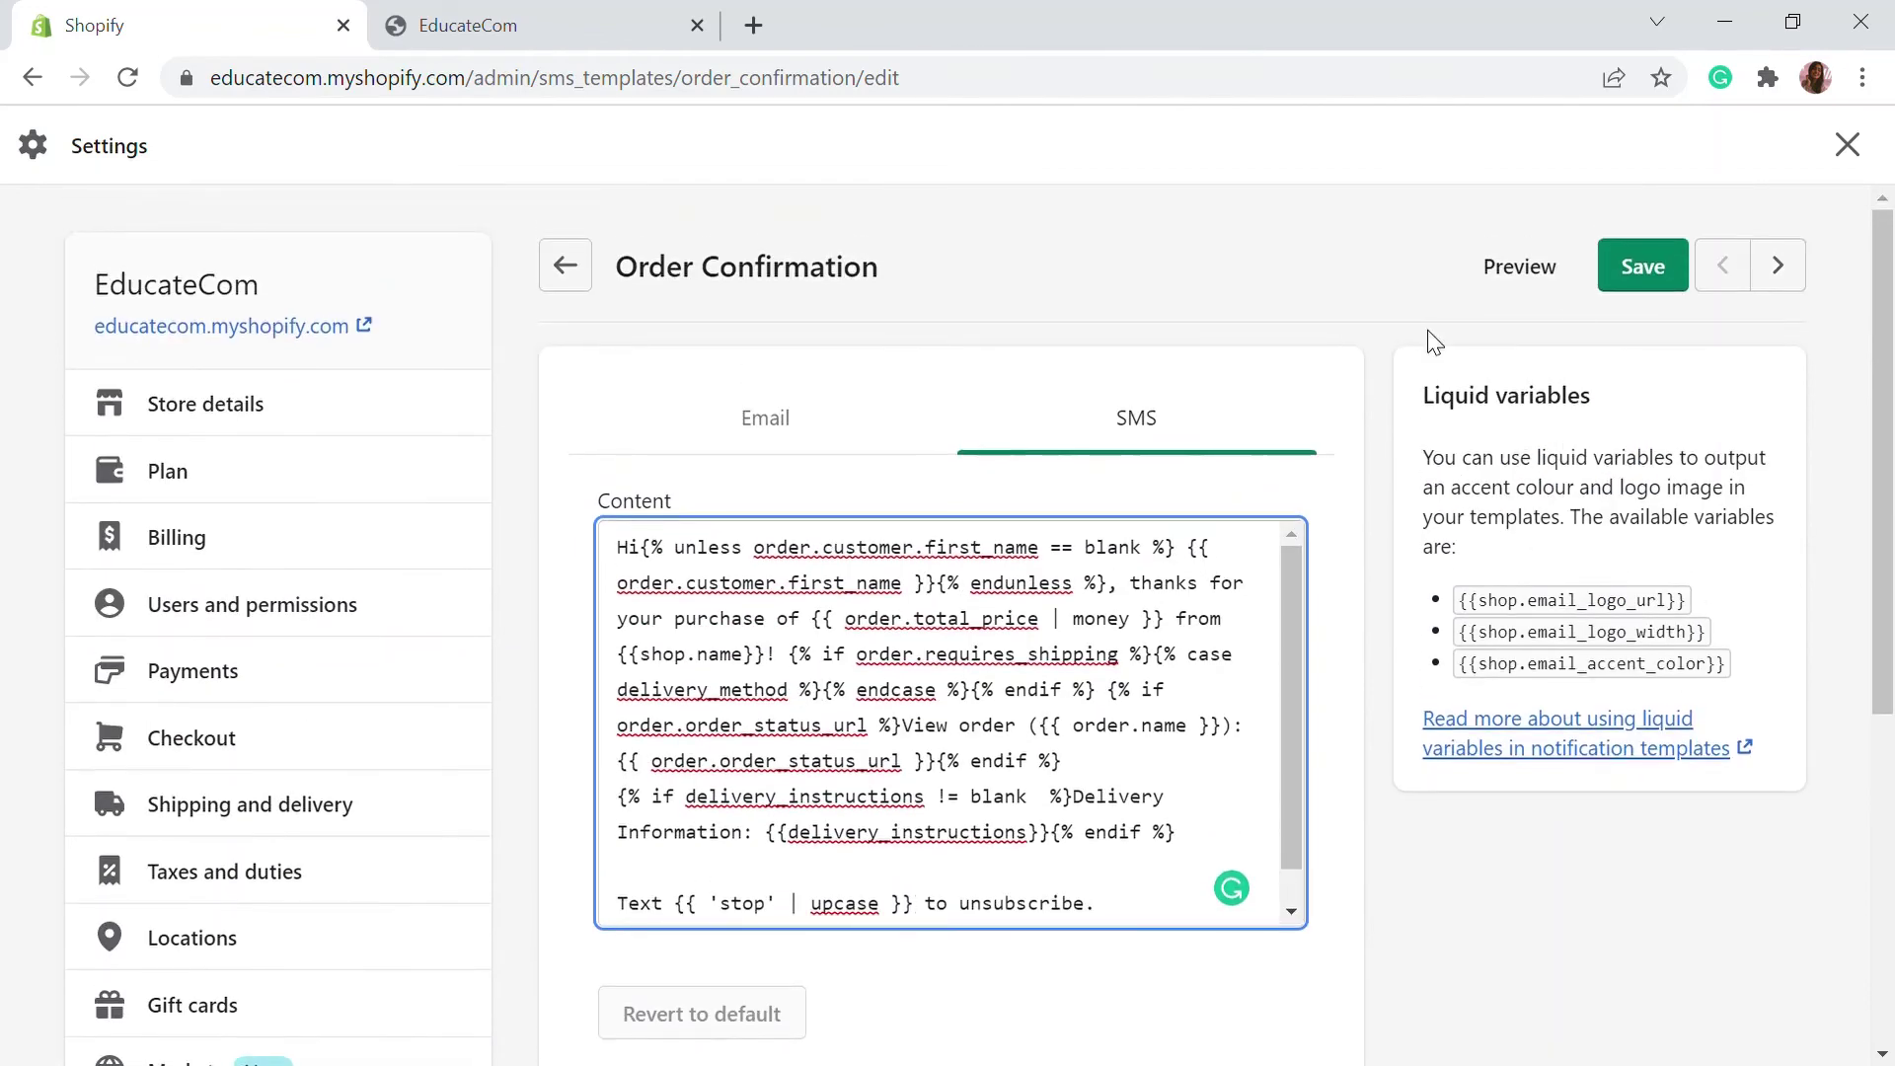
Preview the shortened order confirmation SMS, then save it and confirm in the Update notification dialog
{"action": "left_click", "coordinate": [1550, 282]}
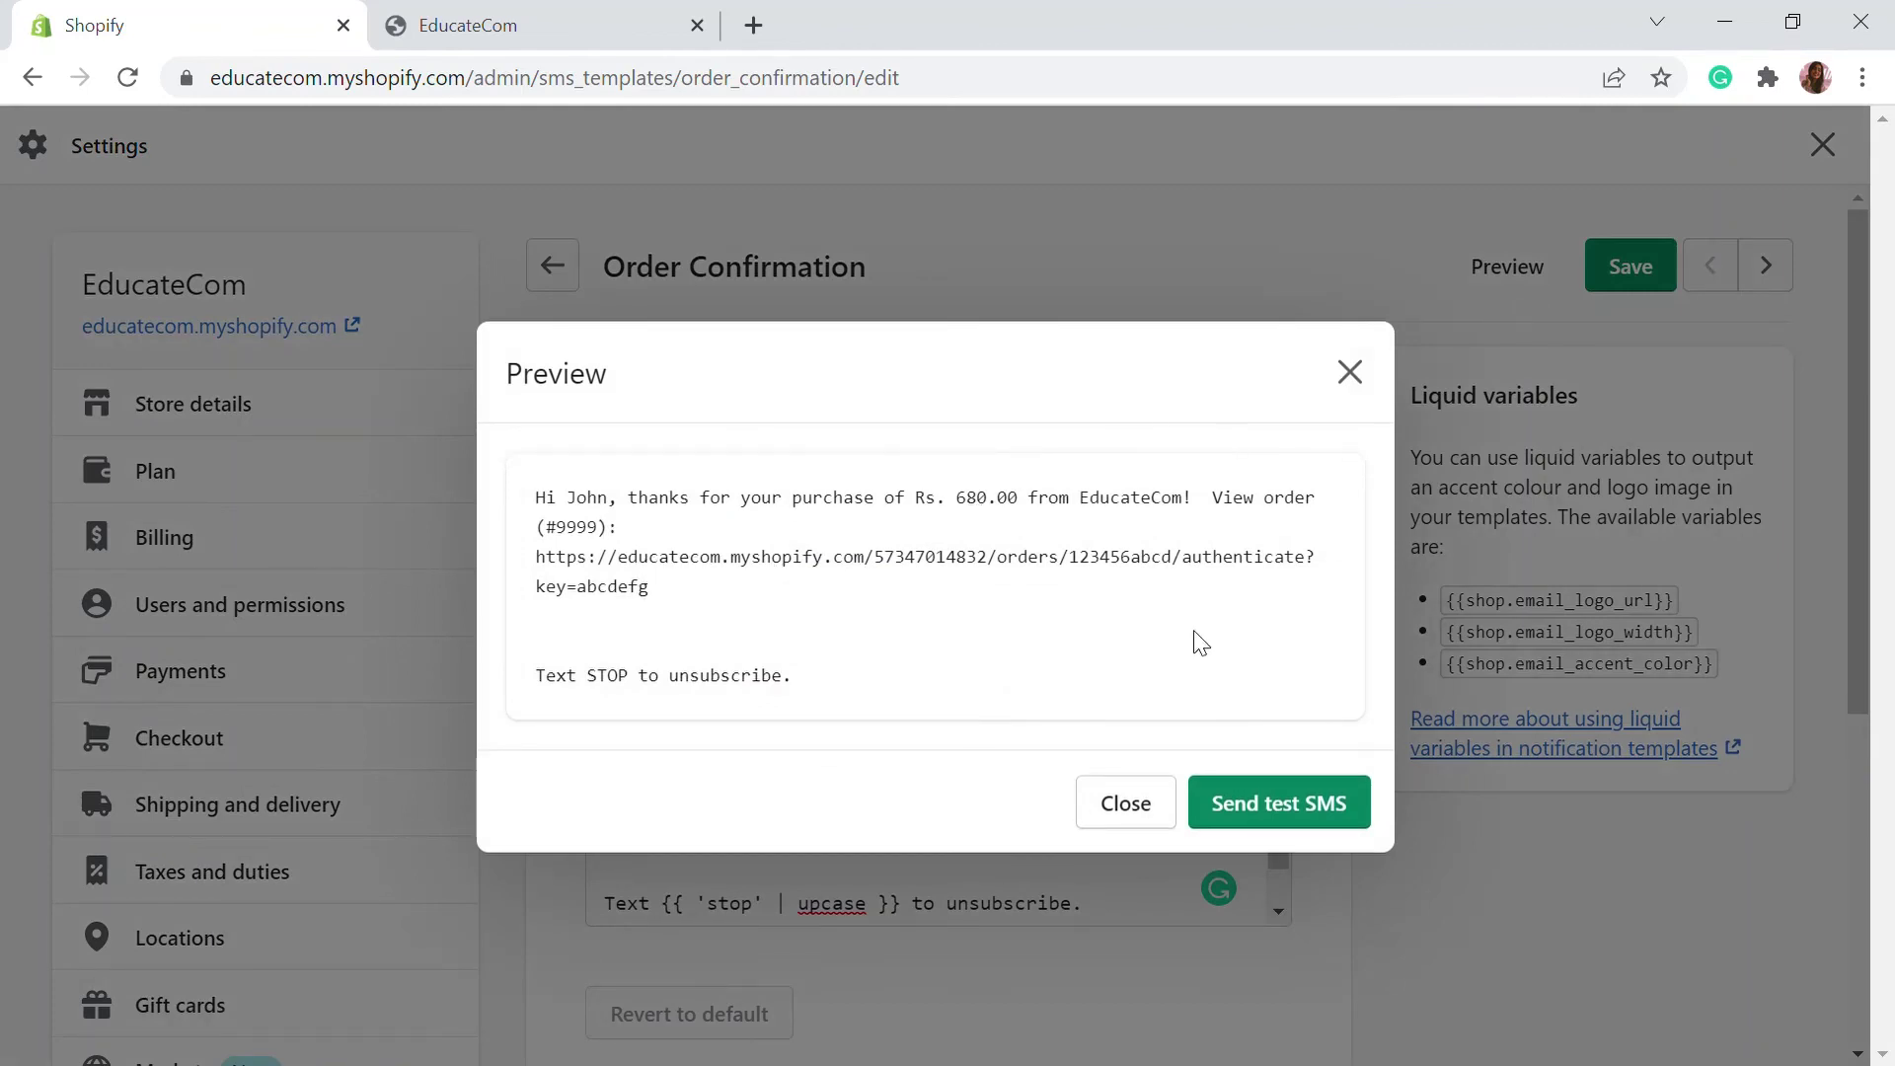
{"action": "left_click", "coordinate": [1351, 383]}
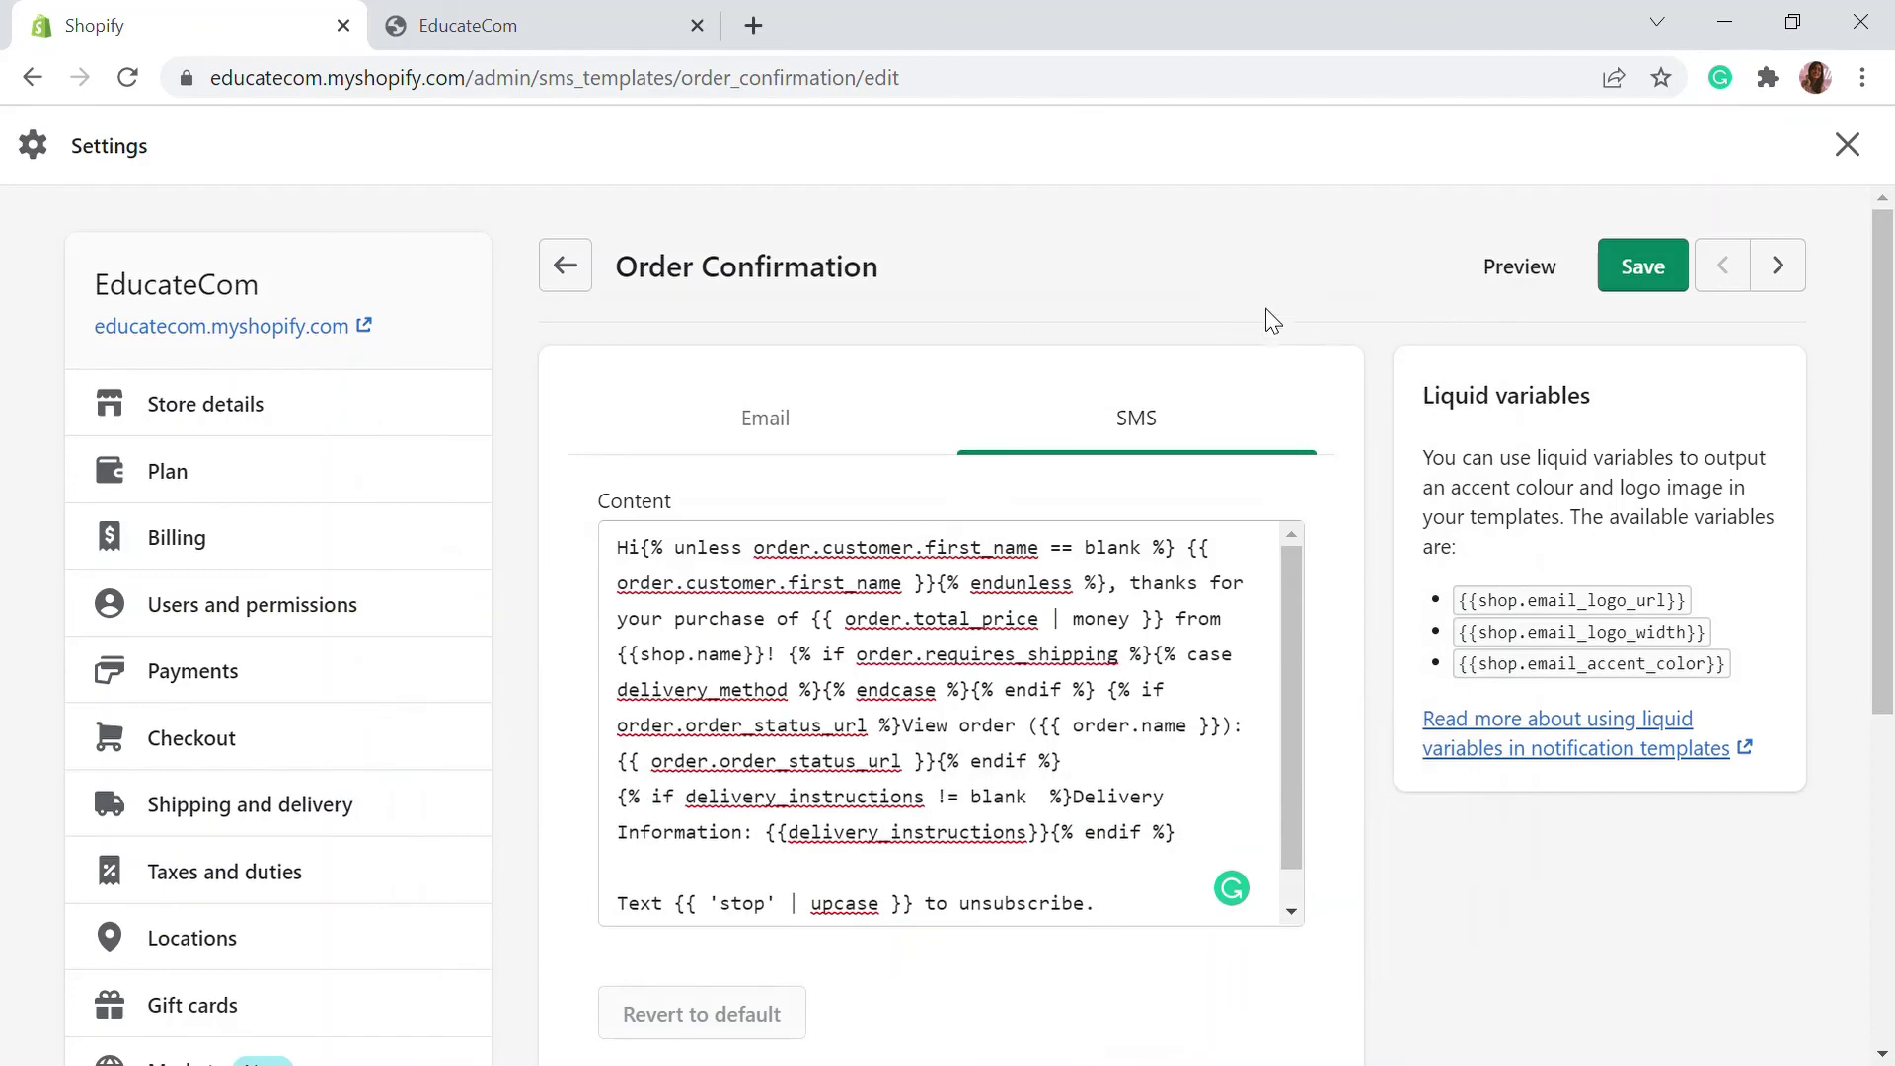
{"action": "left_click", "coordinate": [1626, 271]}
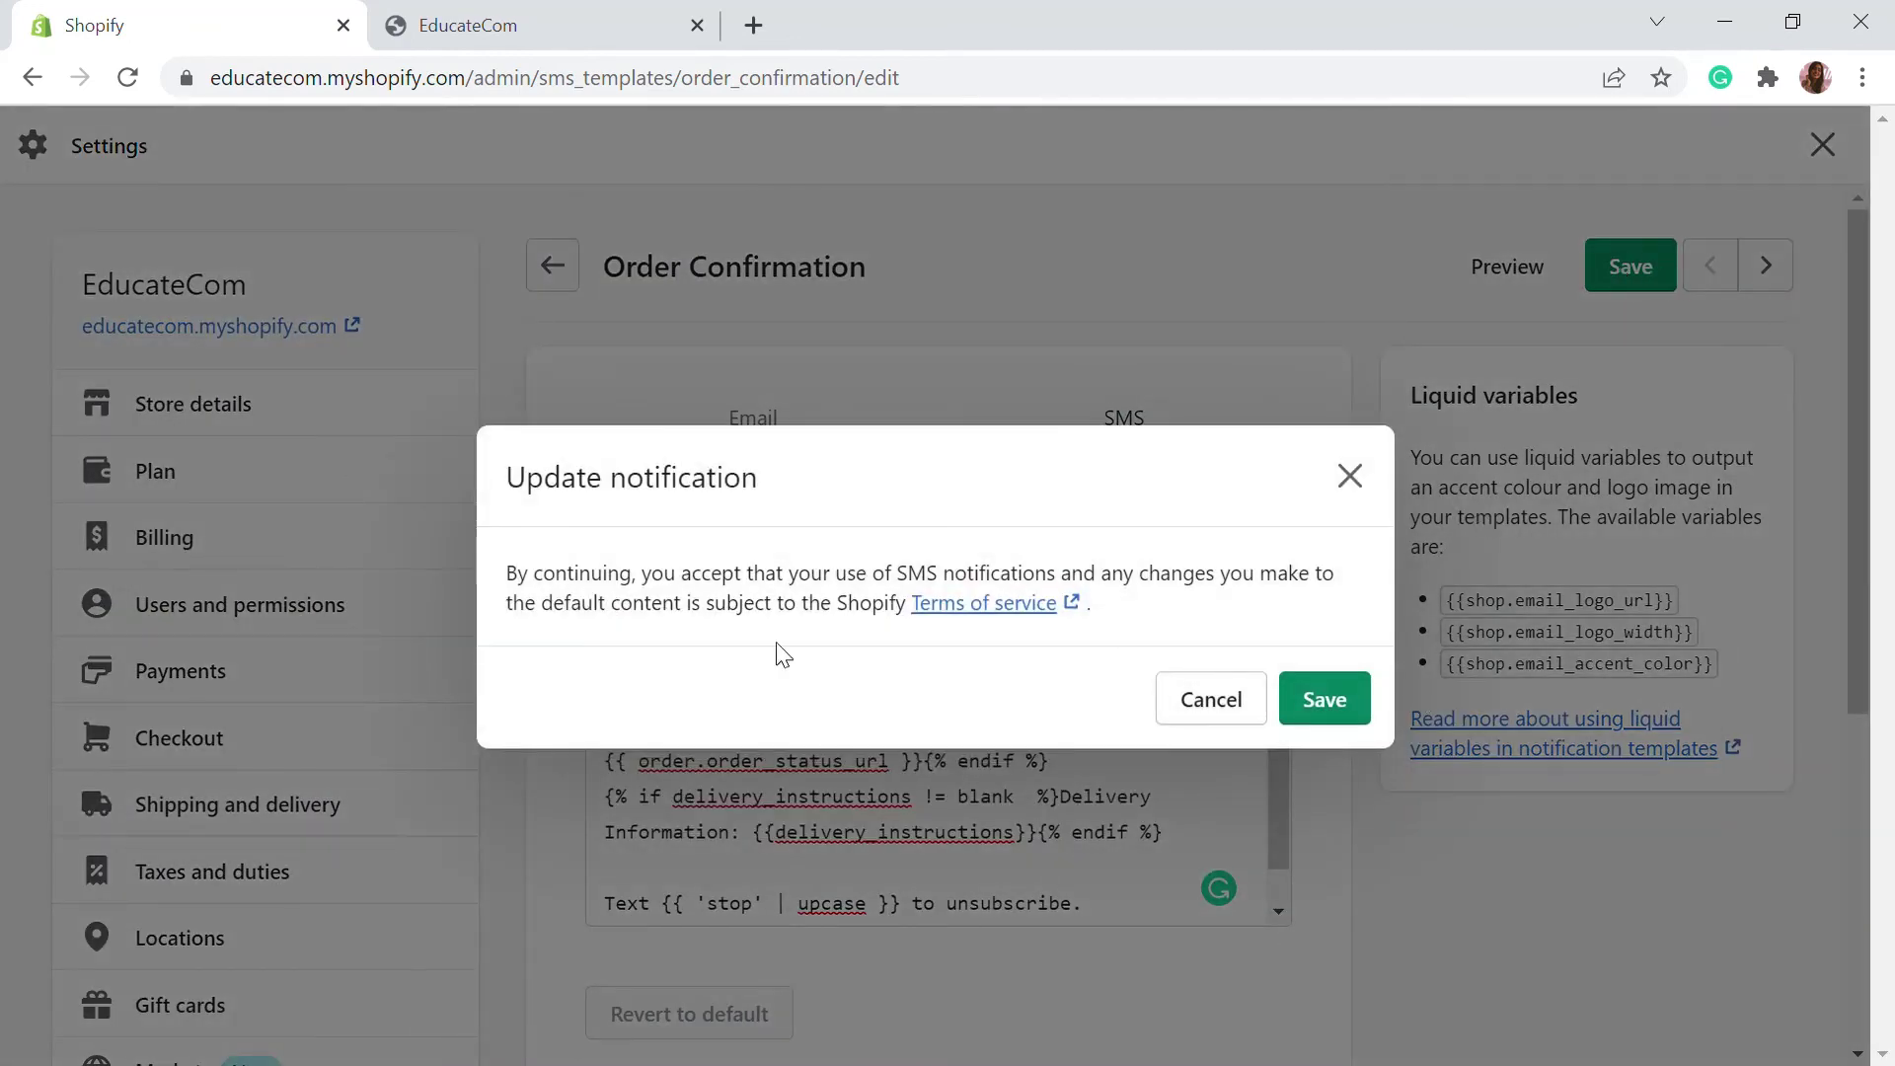
{"action": "left_click", "coordinate": [1317, 717]}
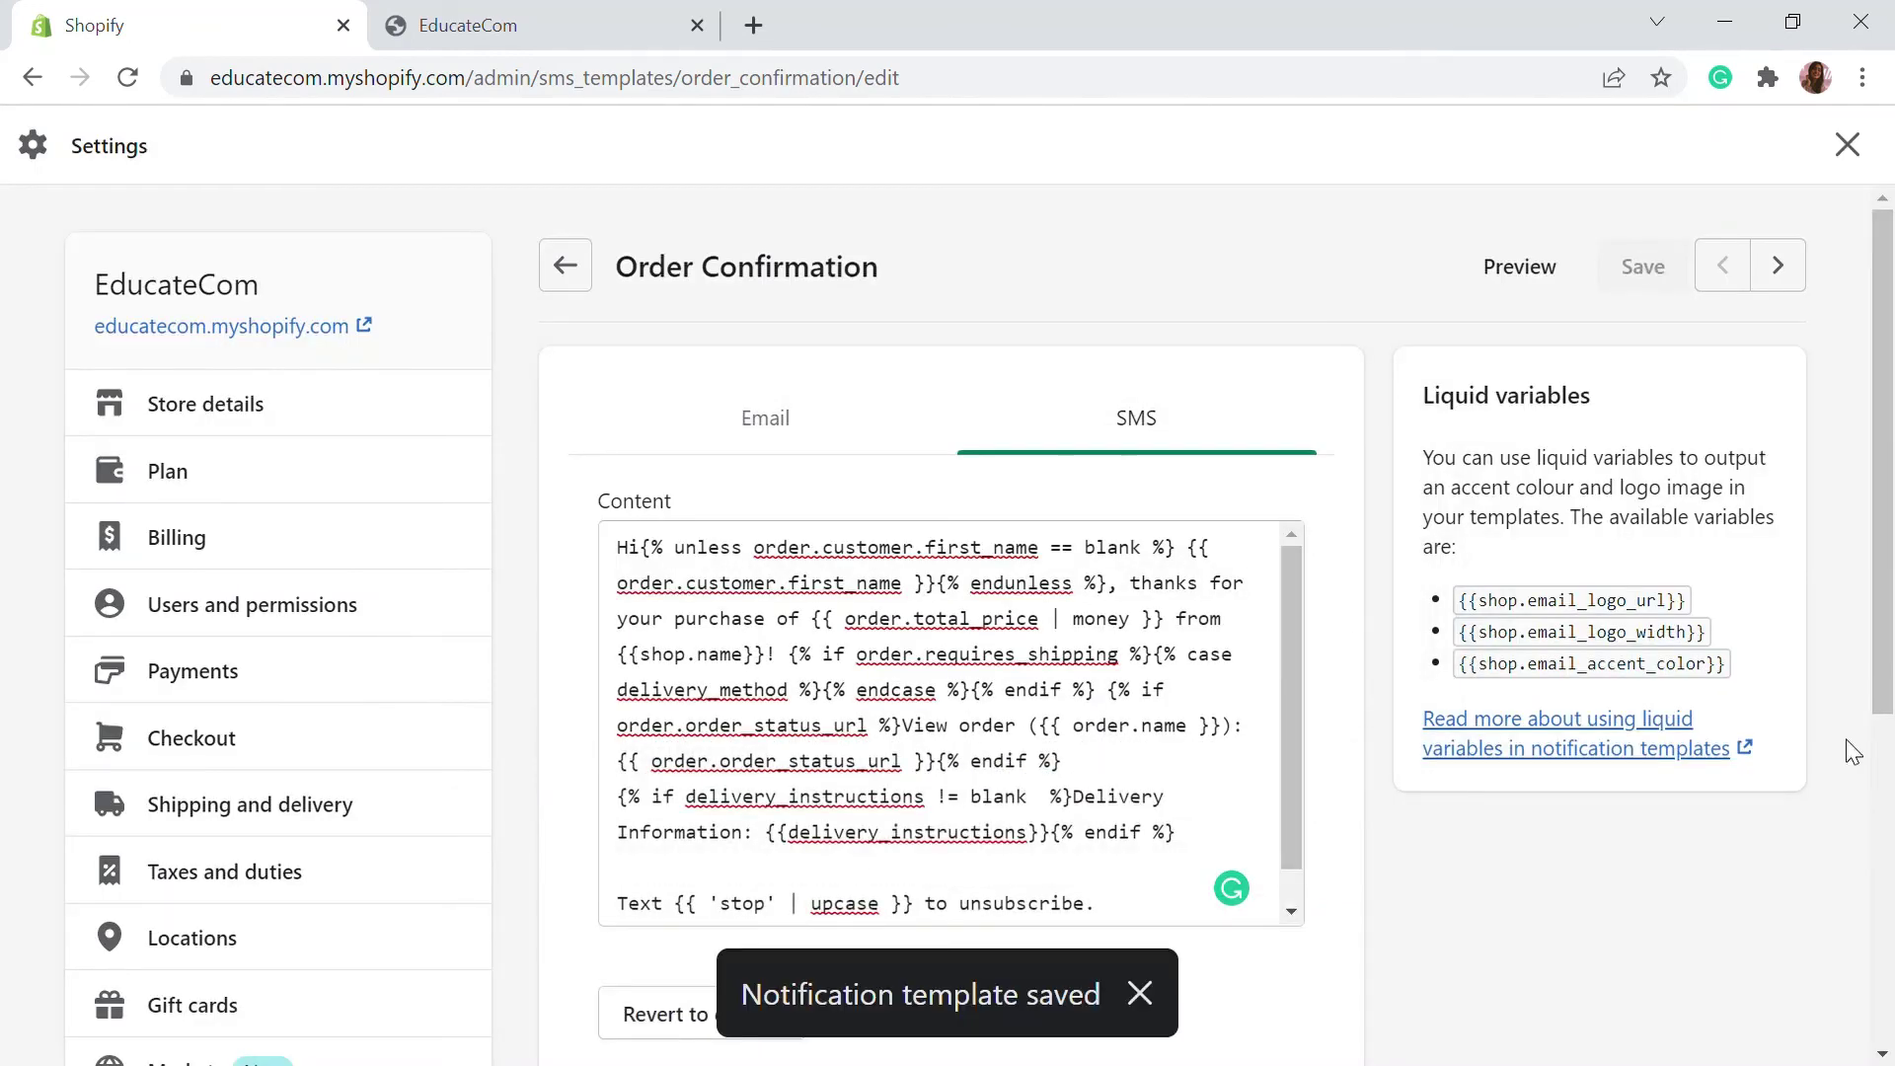